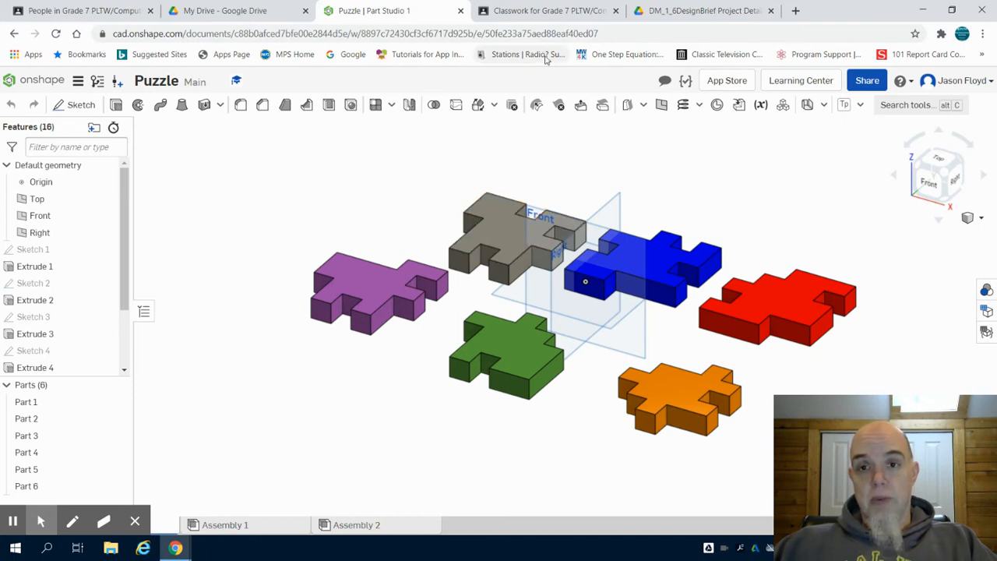
Review the toy photos in the Project 1.6 design brief and the Classroom assignment instructions, then return to the Puzzle part studio
click(655, 11)
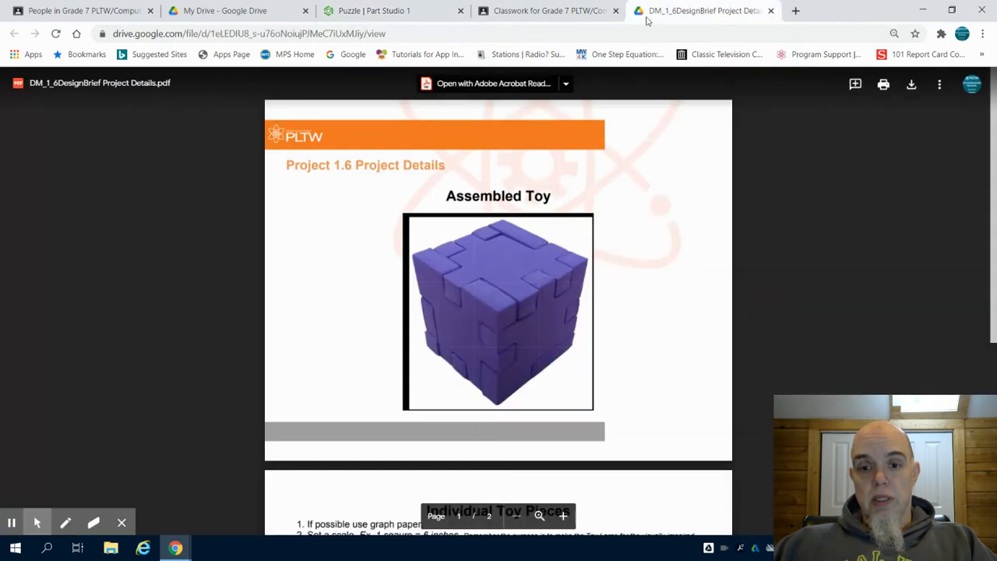
scroll(573, 290, down, 6)
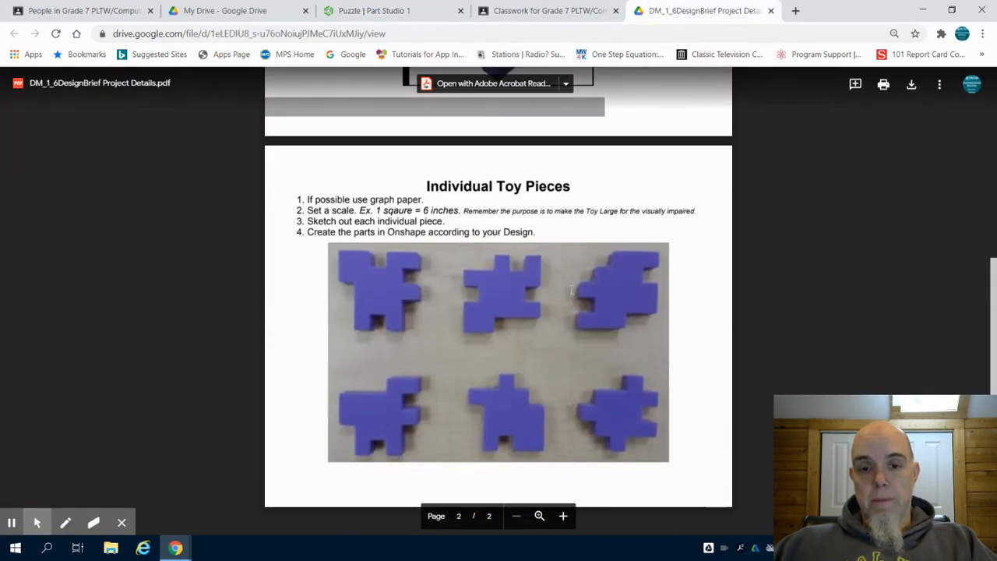
click(566, 12)
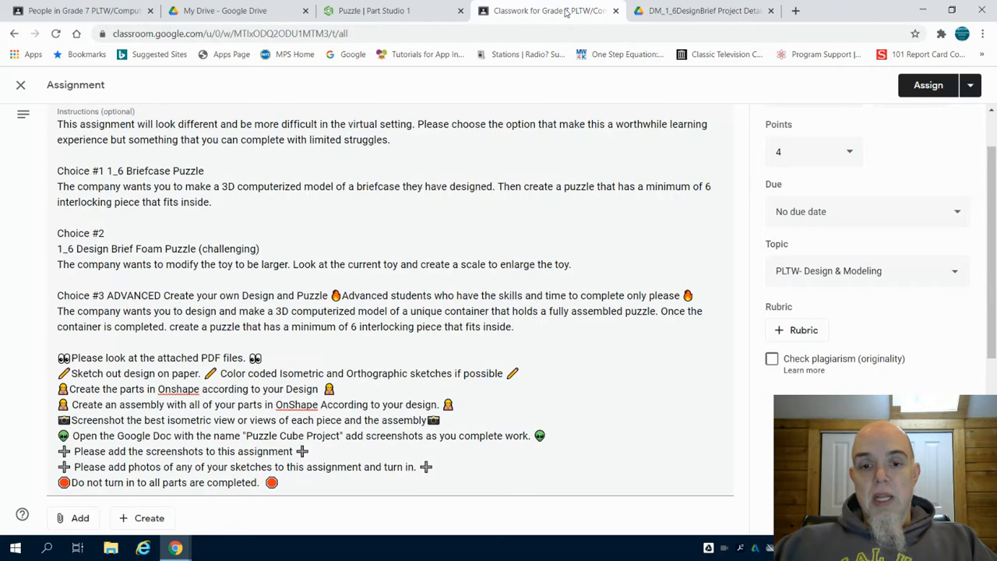
click(384, 11)
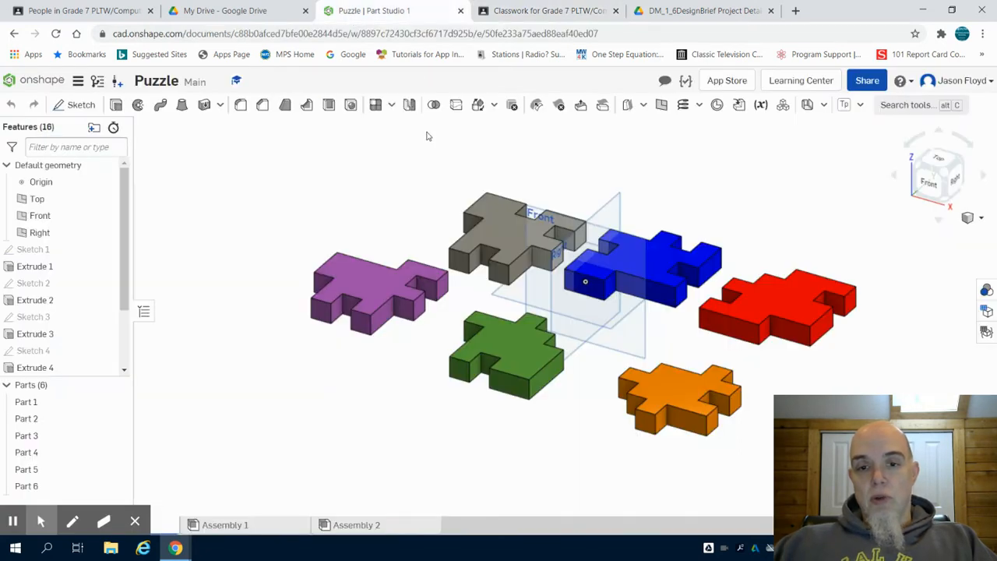
View the assembled cube in Assembly 1, then open Assembly 2
mouse_move(250, 526)
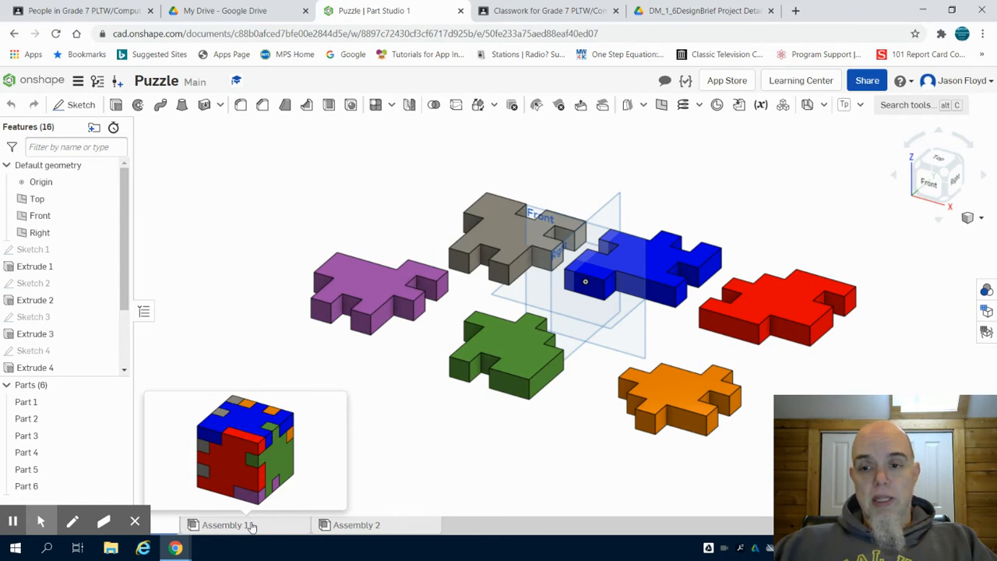
click(251, 526)
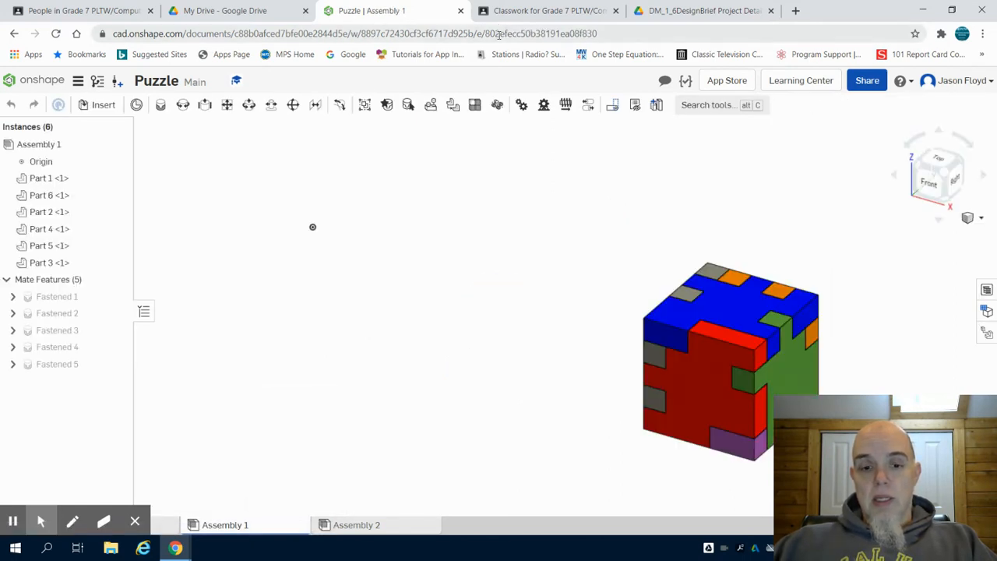
click(360, 526)
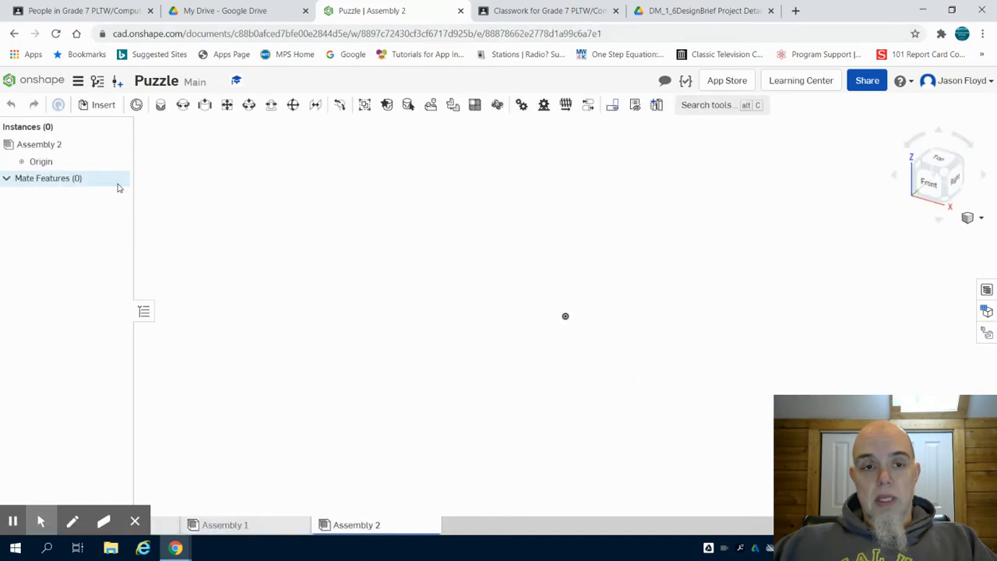
Insert the grey Part 1 into Assembly 2, checking the assembled toy in the design brief, and fix the part in place
click(99, 105)
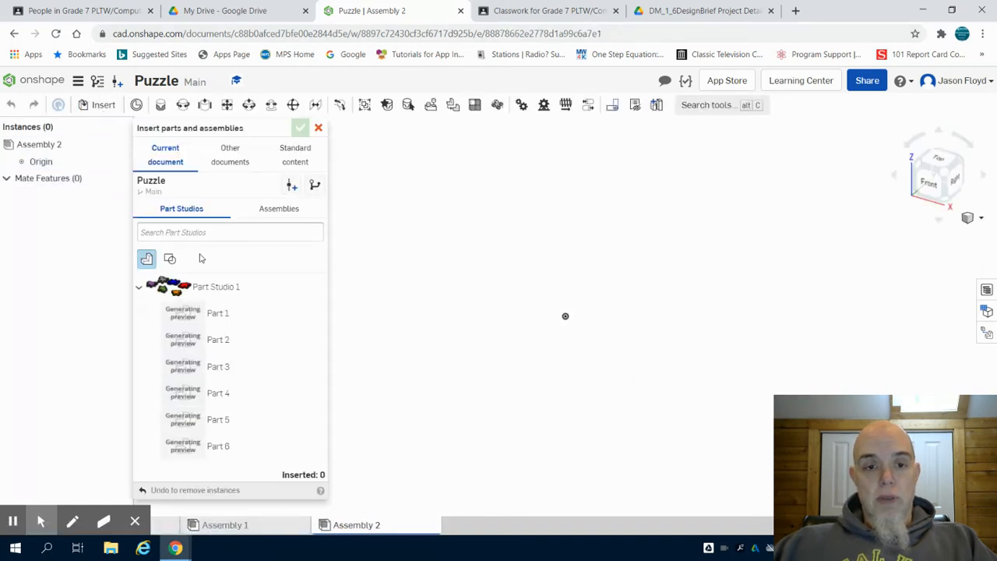
click(709, 10)
scroll(575, 230, up, 5)
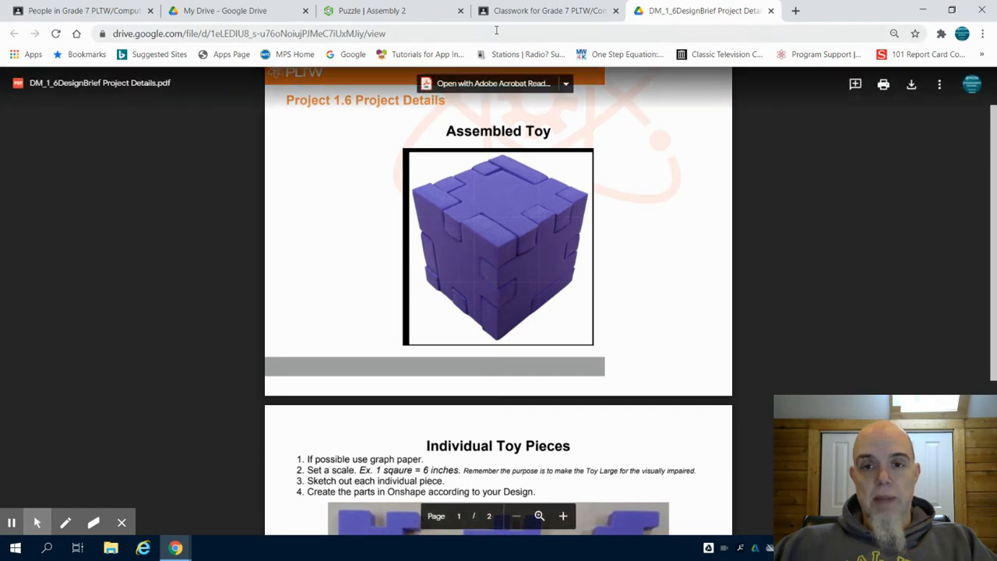
click(392, 15)
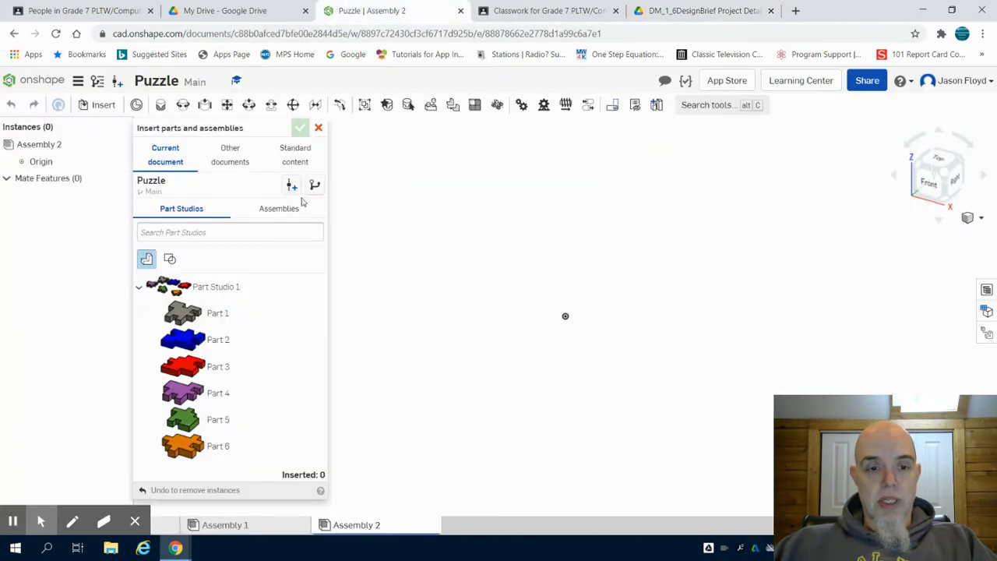
click(219, 314)
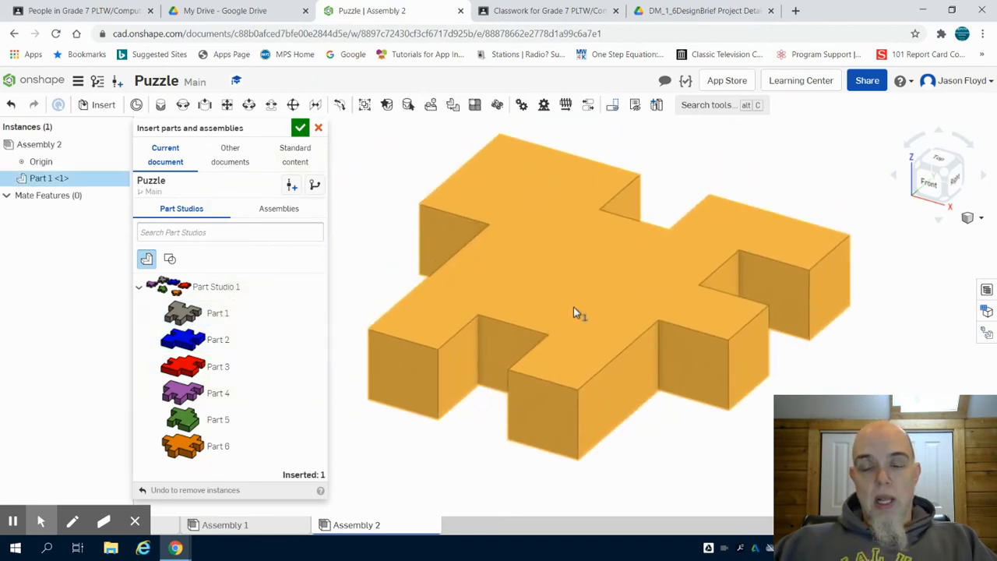
click(574, 307)
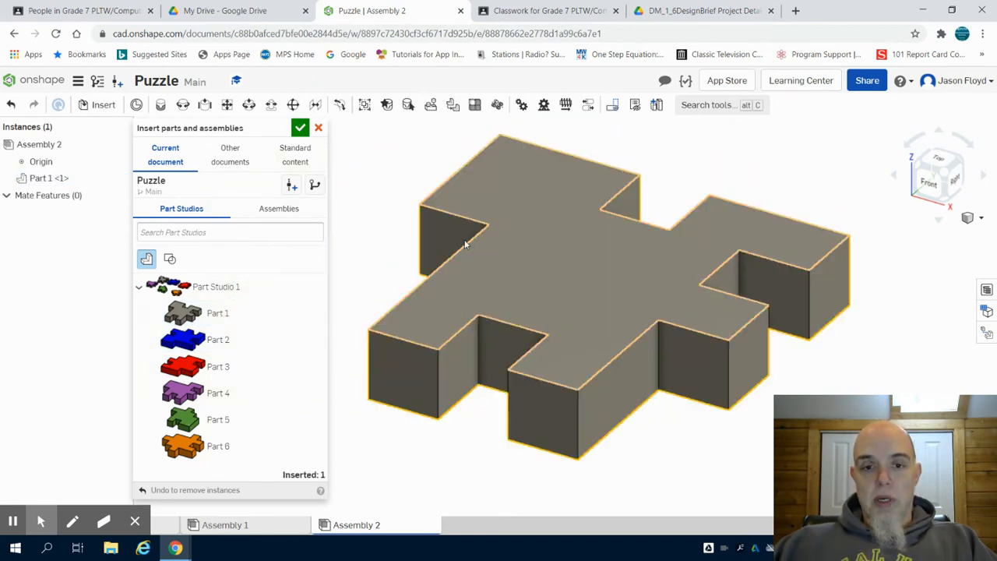
click(299, 129)
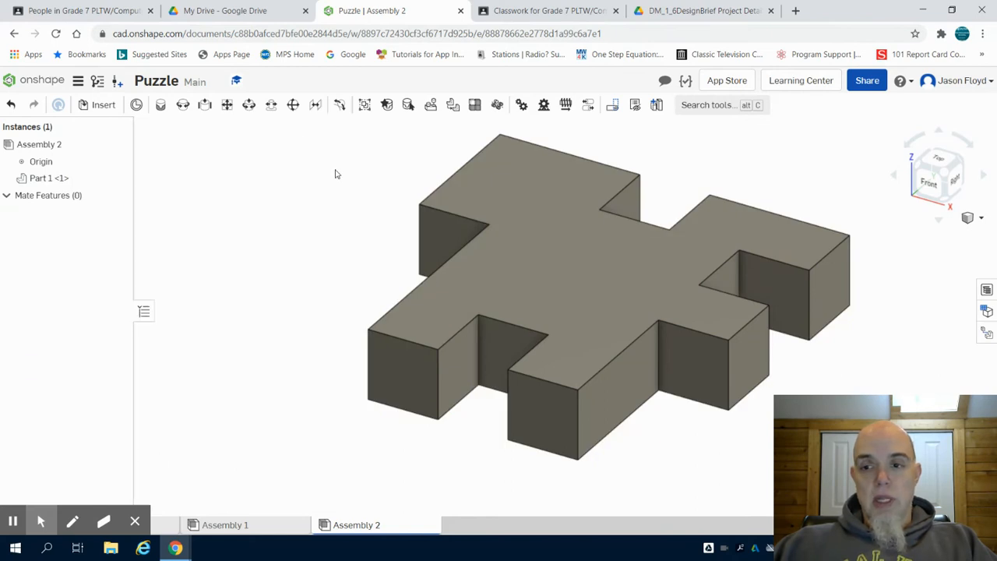
right_click(513, 265)
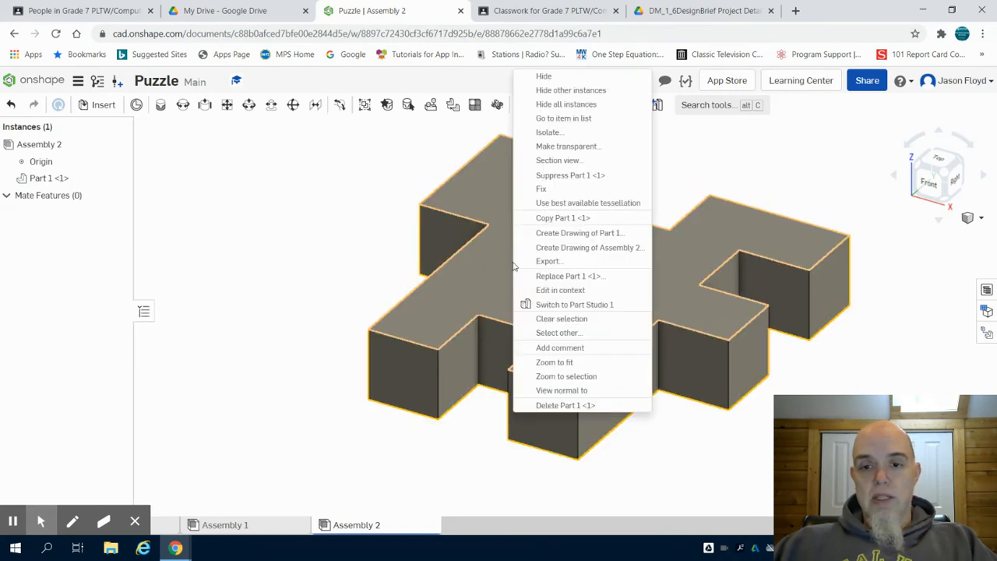
click(548, 190)
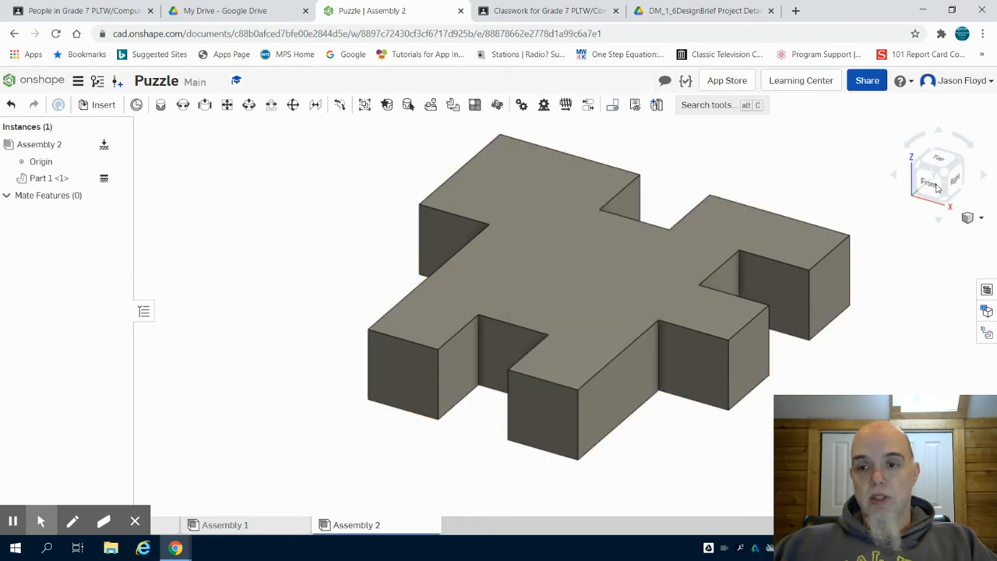
Insert the orange Part 6 into the assembly beside the grey part, after checking the assembled toy in the design brief
scroll(811, 195, down, 3)
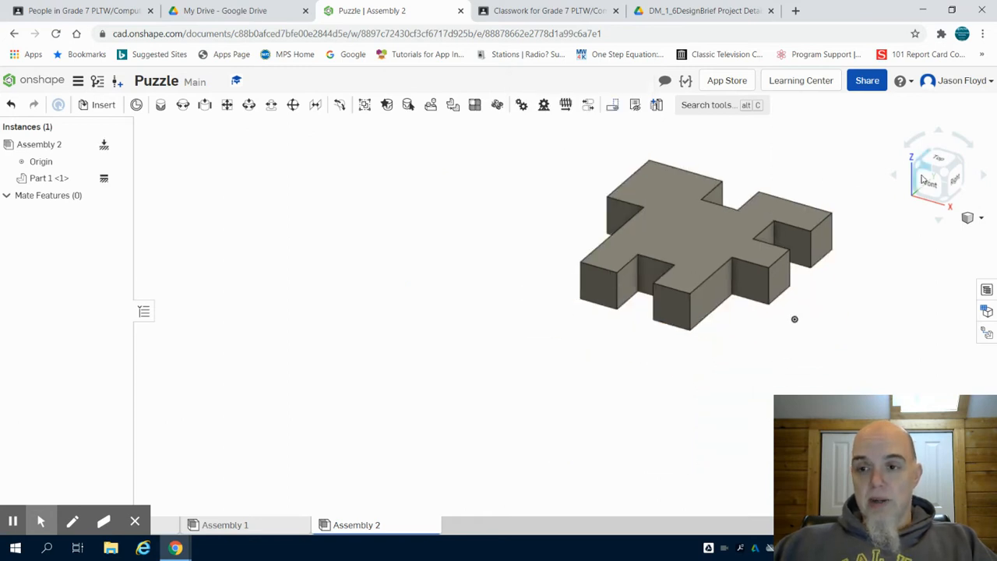
right_drag(842, 163, 828, 240)
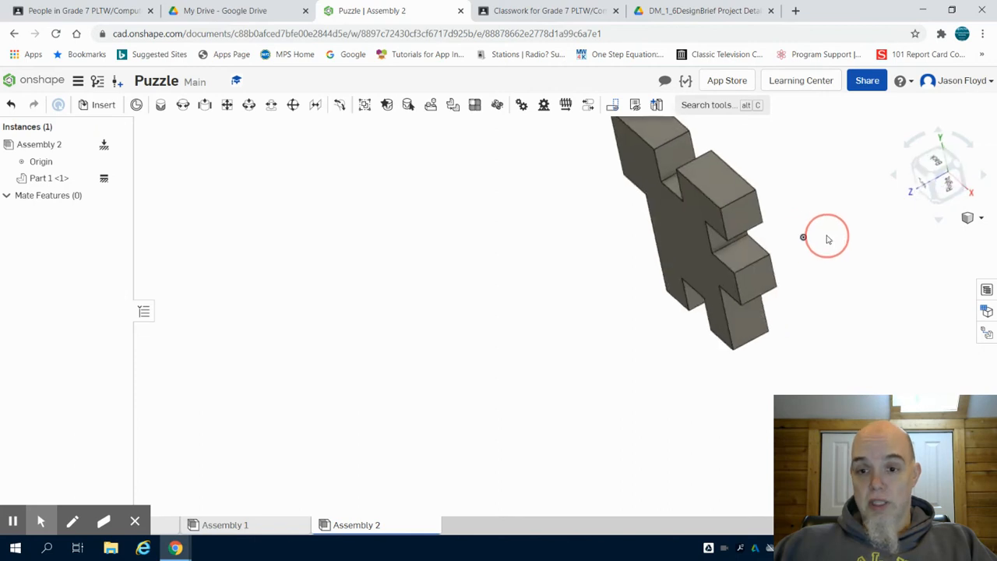
scroll(785, 187, up, 5)
scroll(783, 187, down, 10)
scroll(771, 176, up, 4)
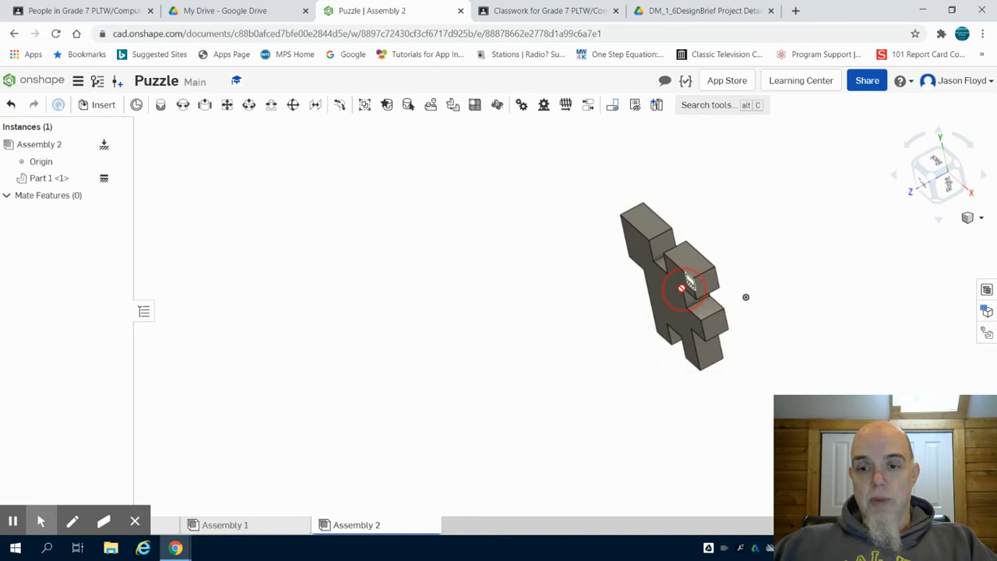
click(675, 16)
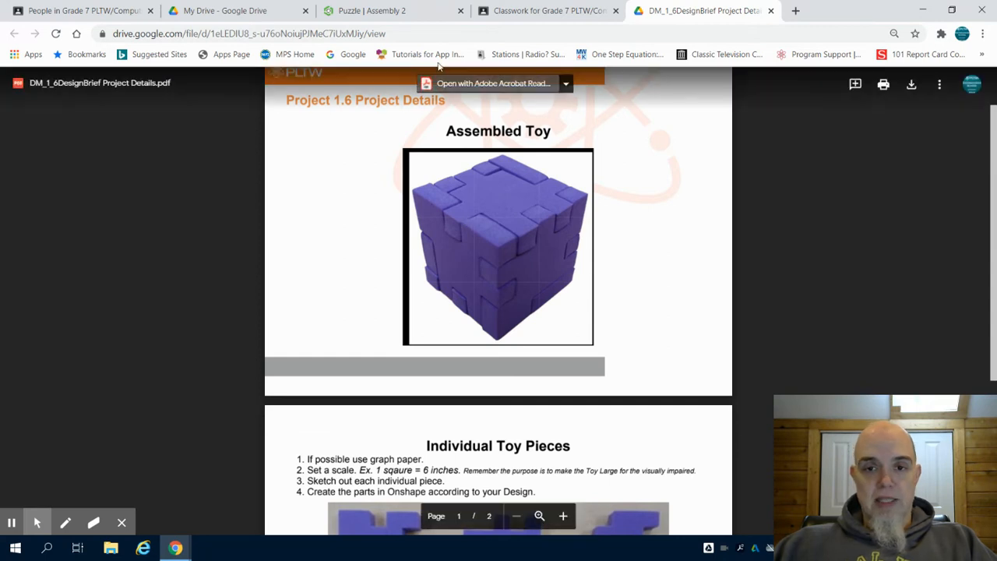
click(373, 10)
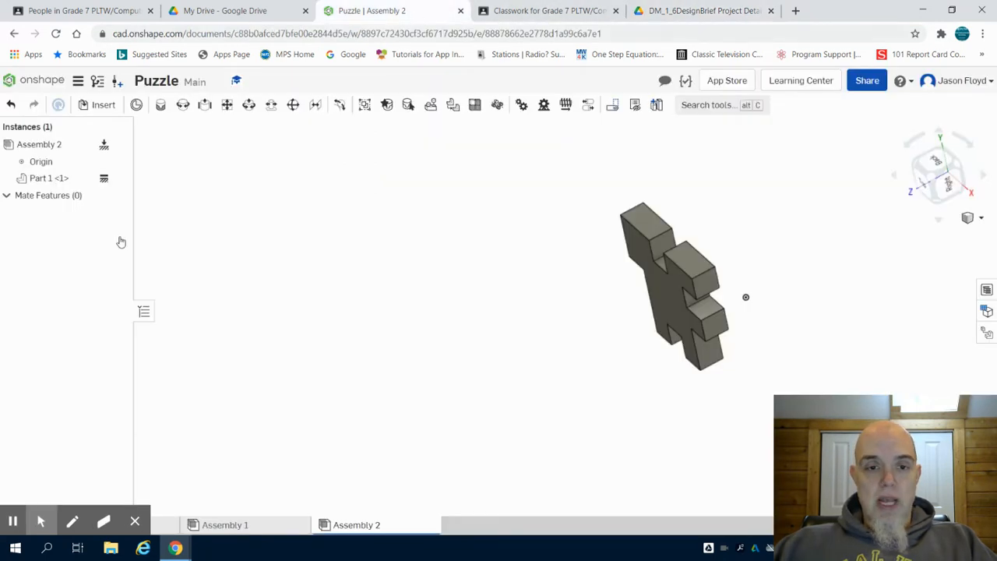
click(101, 104)
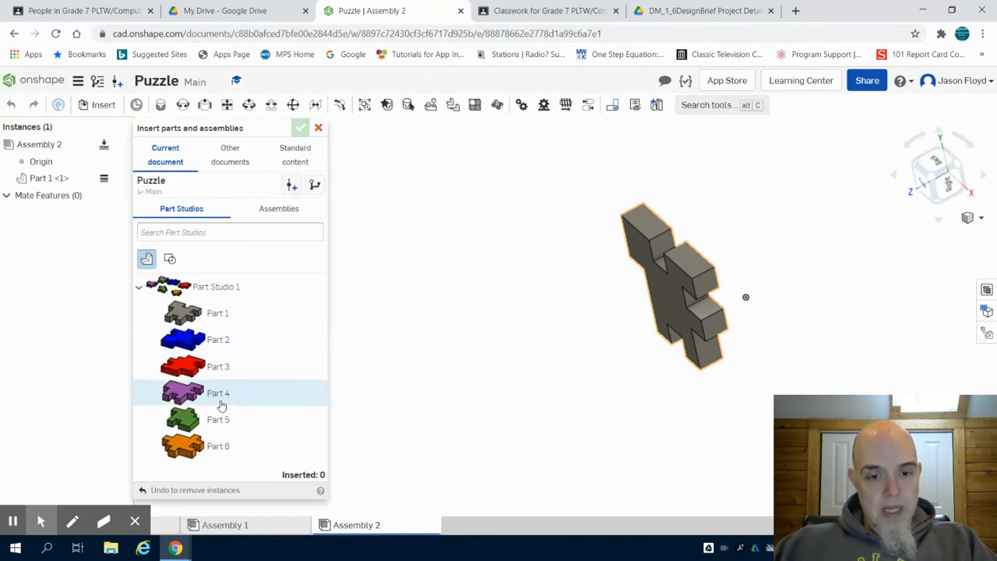
click(220, 454)
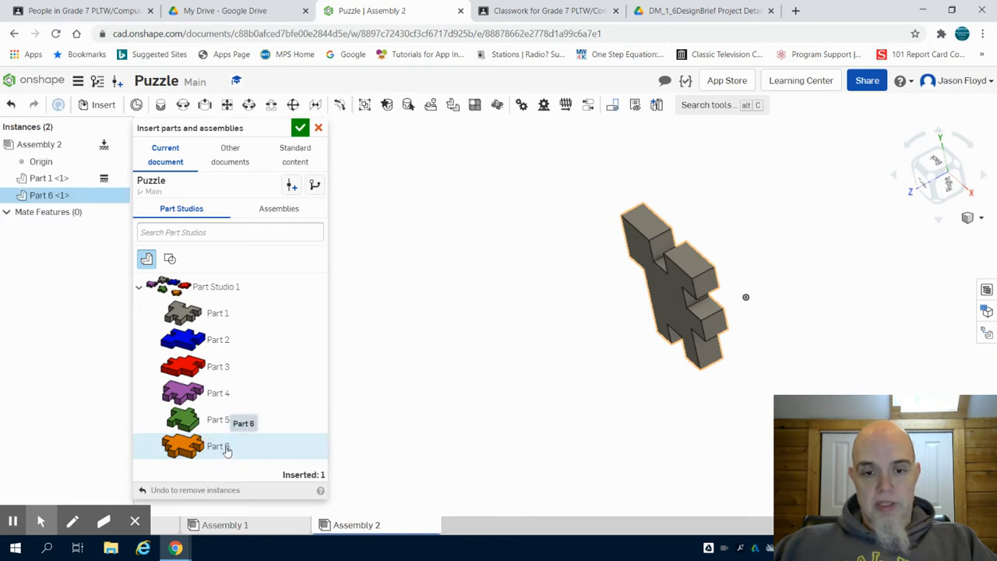
click(496, 284)
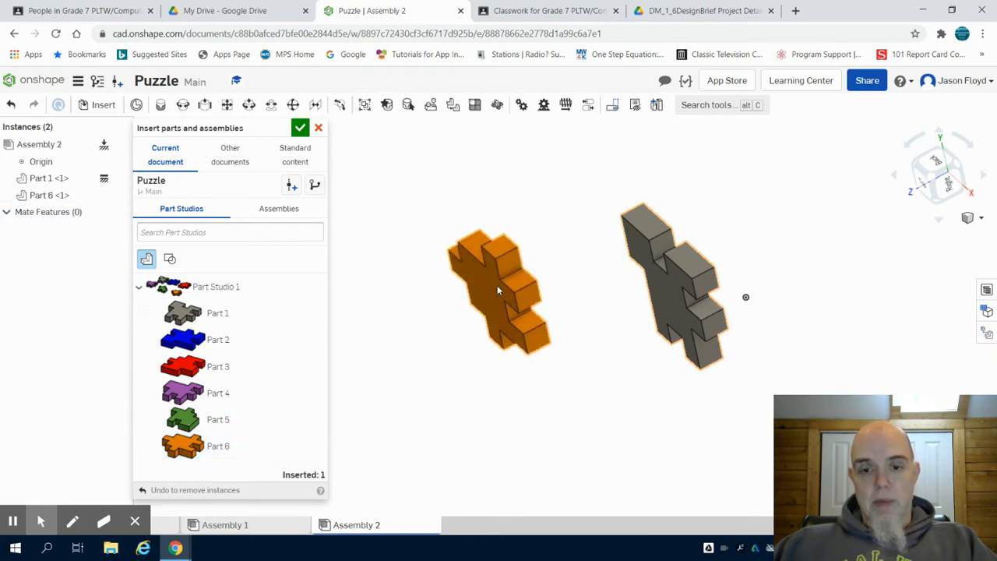
click(299, 129)
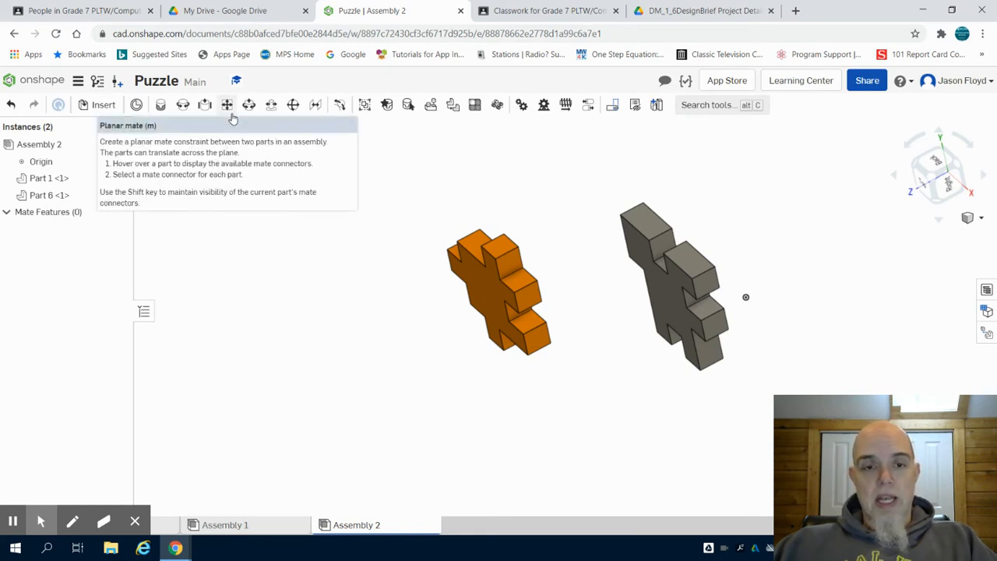
Start a Fastened mate and place its first mate connector on the inner corner of the notch in grey Part 1
click(159, 109)
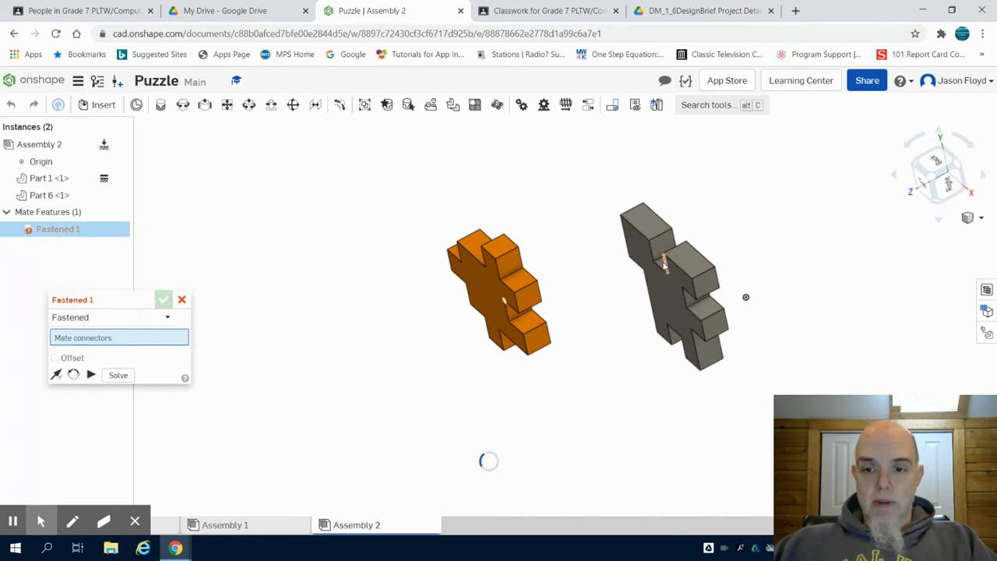
scroll(652, 270, up, 3)
scroll(652, 270, up, 3)
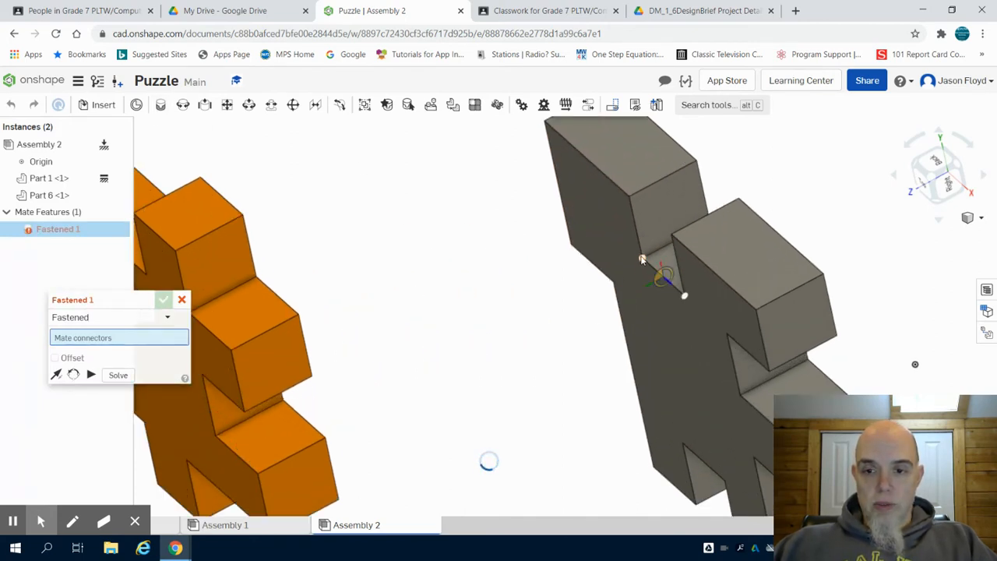
scroll(642, 259, up, 2)
scroll(642, 259, up, 3)
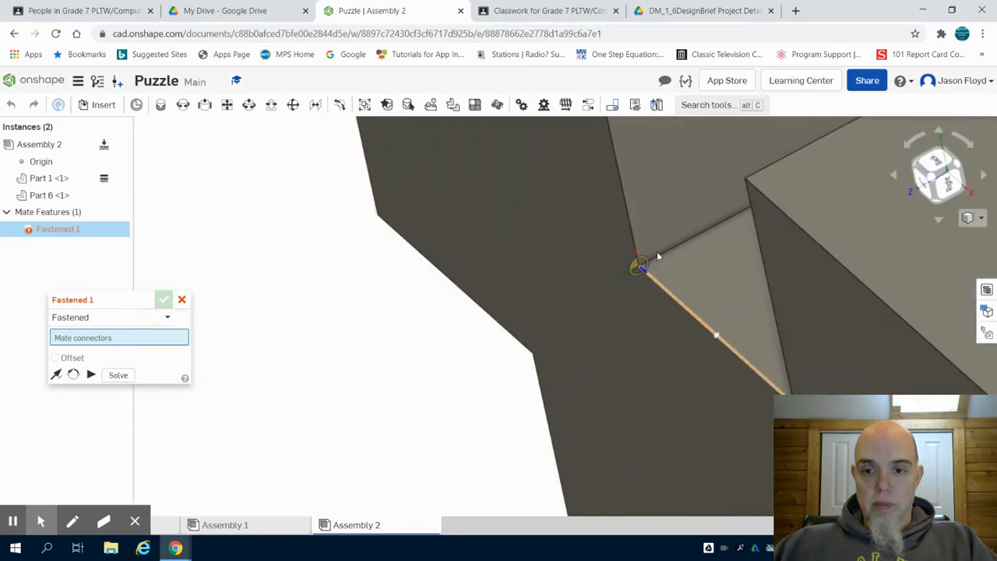
scroll(654, 253, up, 2)
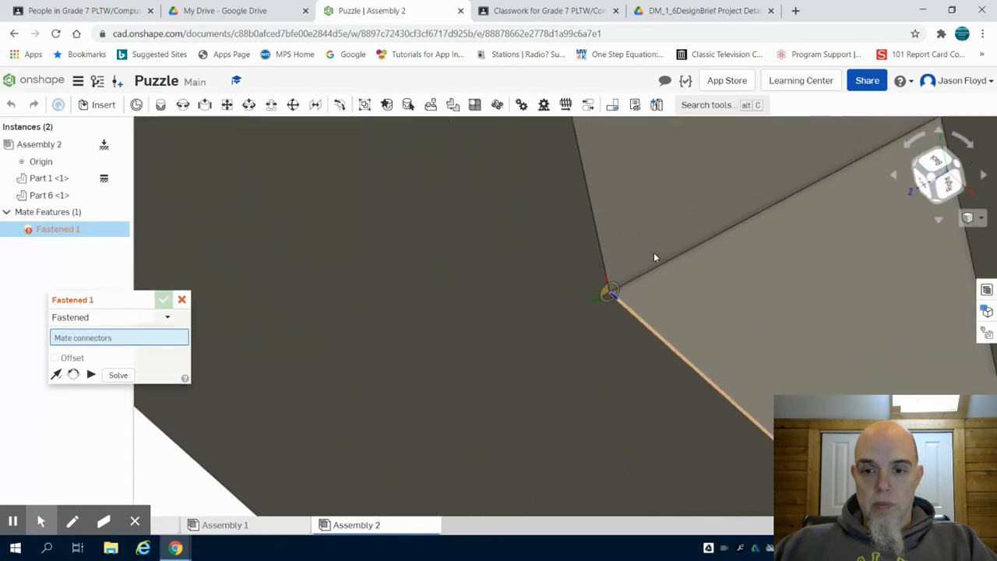
click(613, 285)
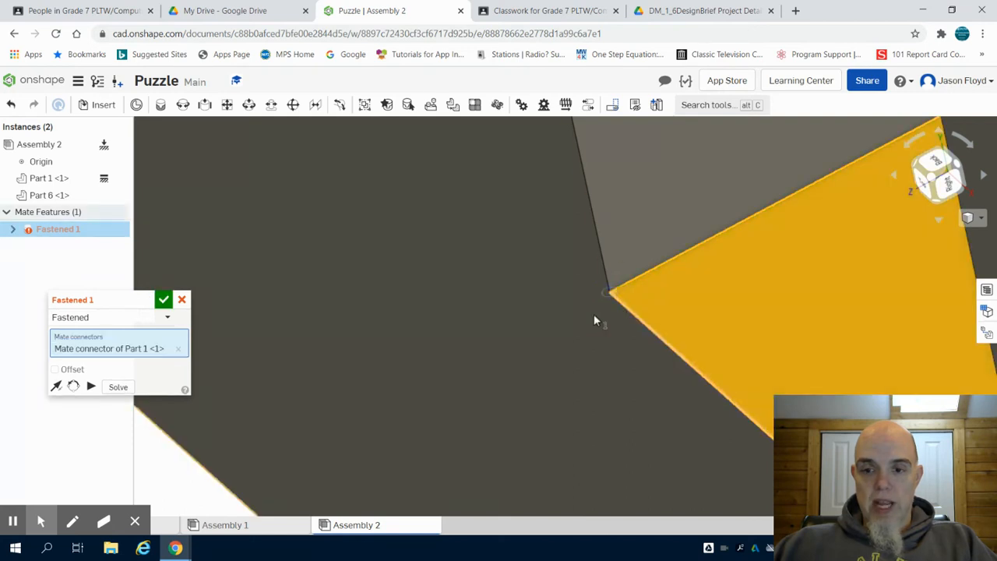
Place the Fastened mate's second connector on the lower outer corner of a side tab on orange Part 6
scroll(541, 334, down, 2)
scroll(485, 330, down, 6)
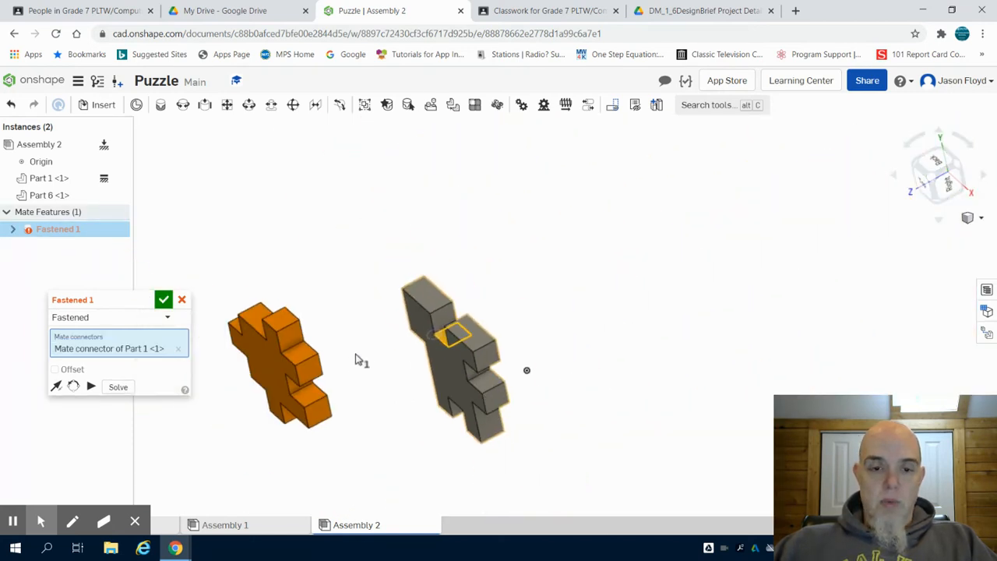
right_drag(350, 363, 305, 259)
scroll(290, 413, up, 4)
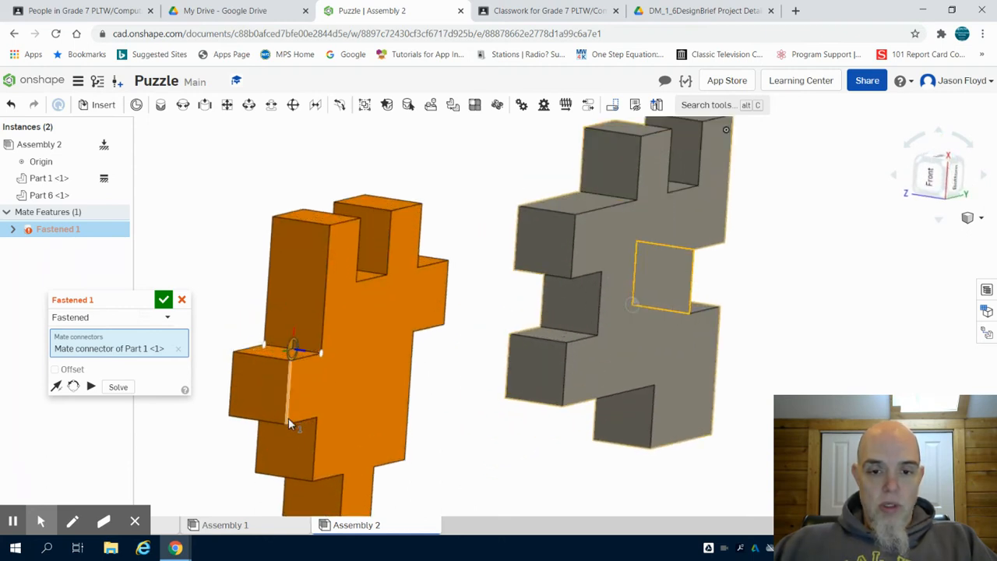
scroll(288, 421, up, 5)
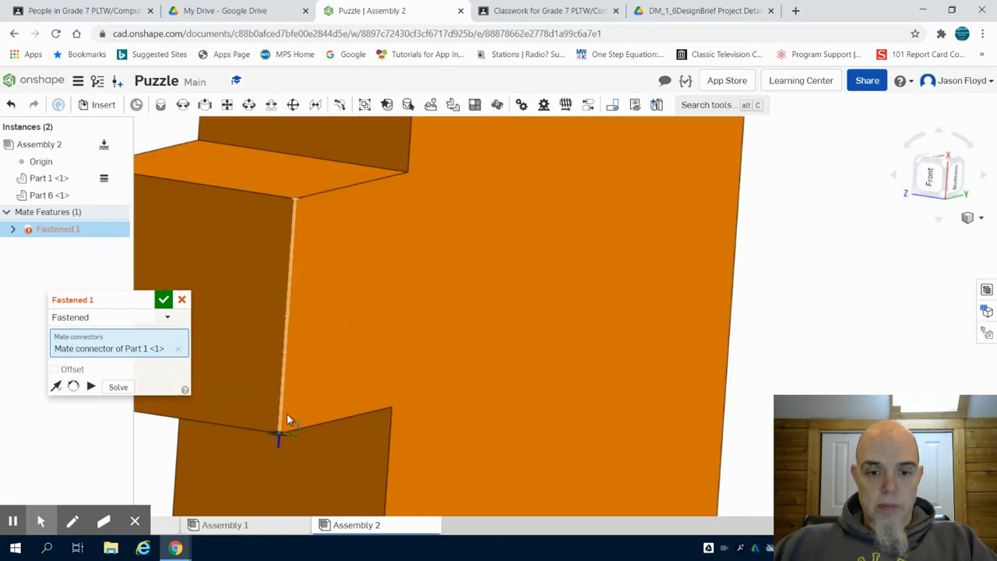
scroll(285, 411, up, 5)
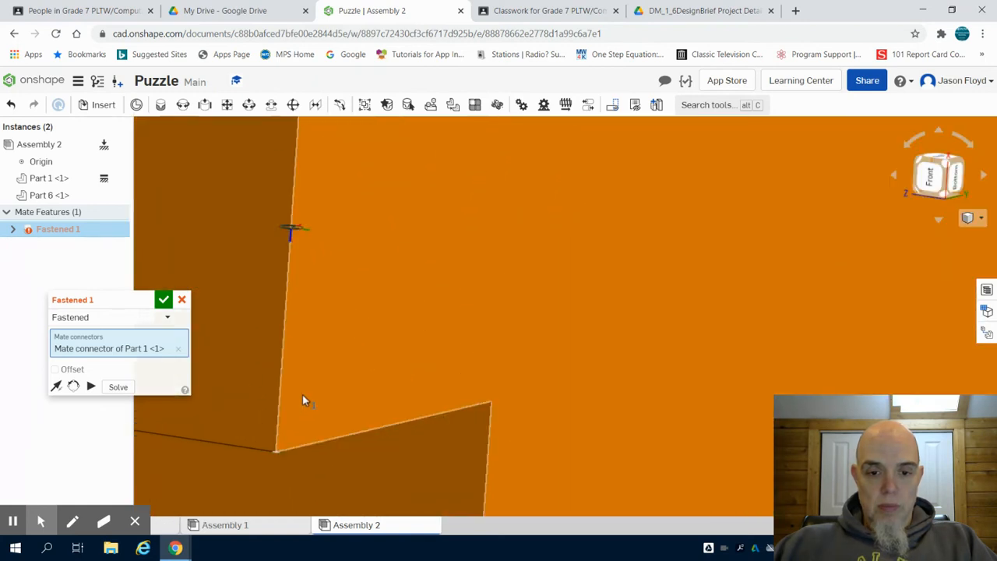
click(288, 449)
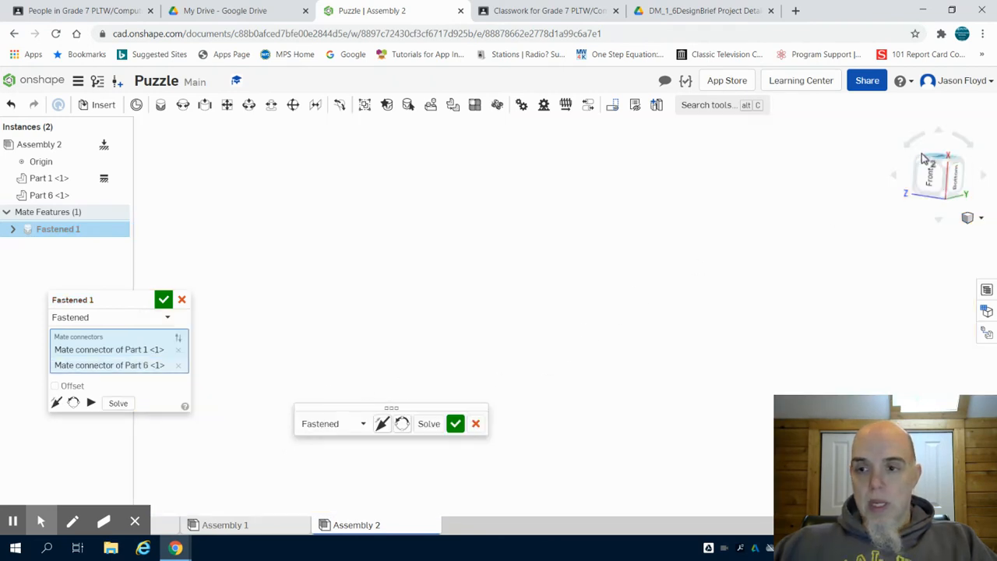
Flip the mate's primary axis to reverse orange Part 6, check it against the design brief's assembled toy, and accept the Fastened mate
click(923, 160)
right_drag(737, 205, 703, 175)
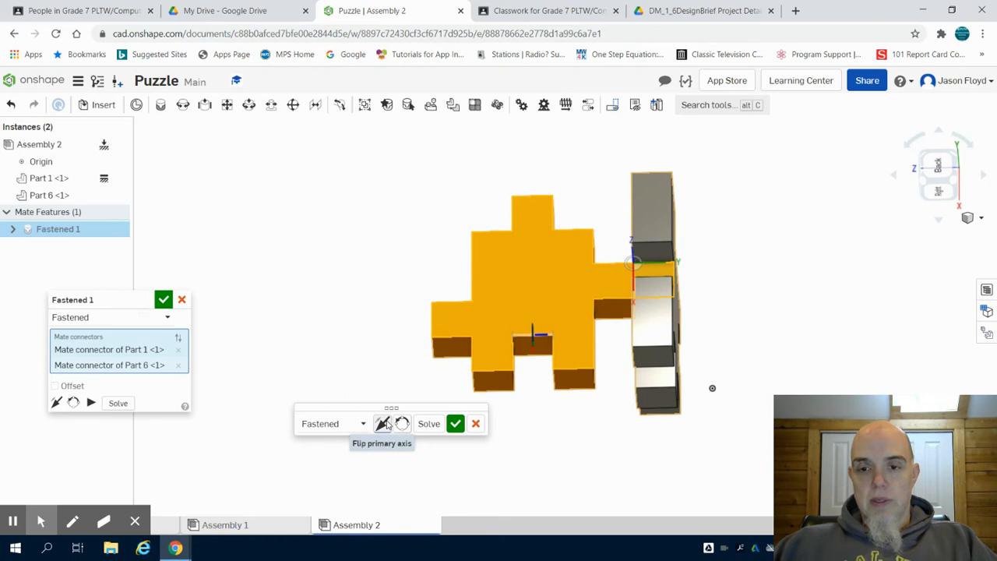
click(384, 423)
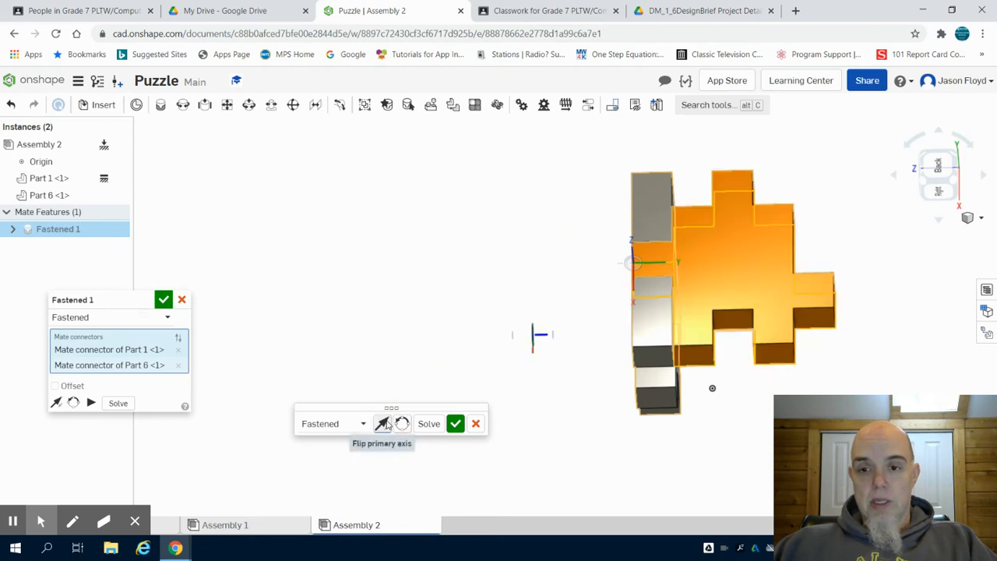
right_drag(908, 257, 841, 261)
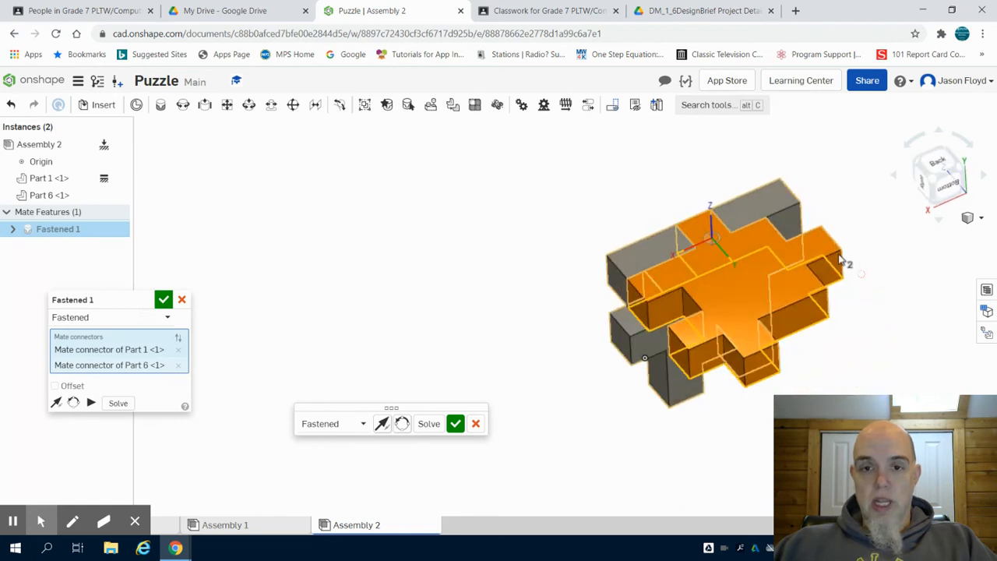
click(668, 11)
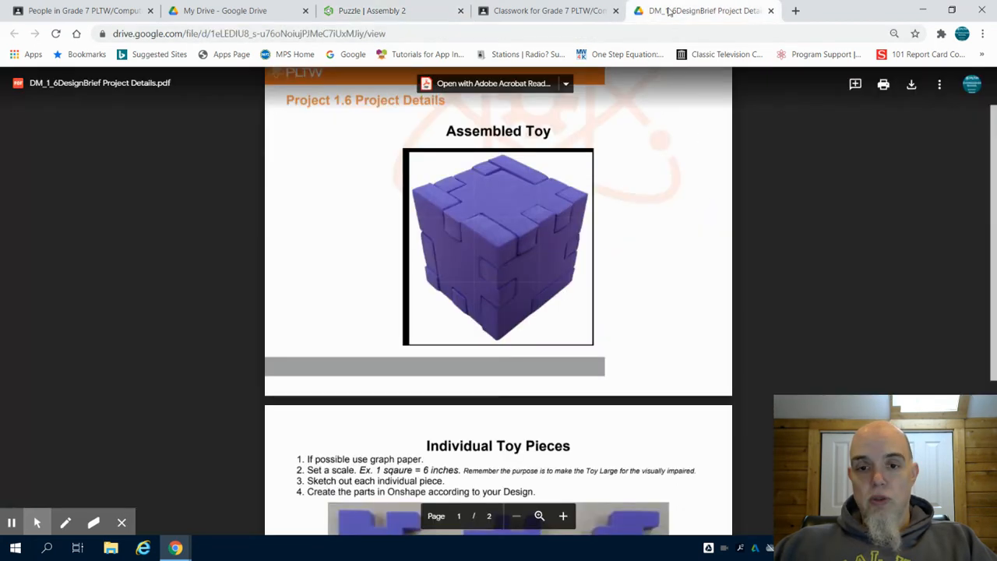
click(577, 15)
click(671, 14)
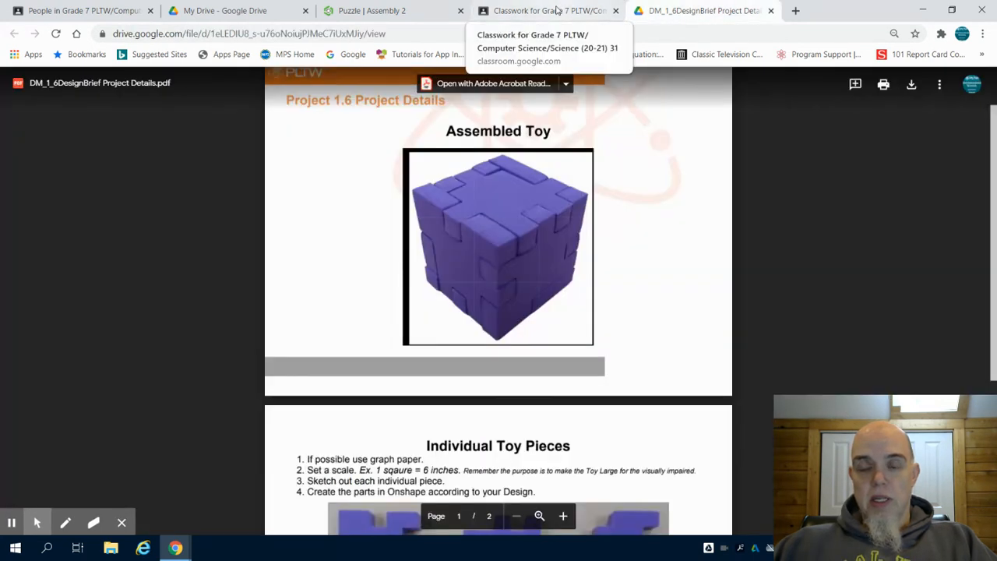
click(557, 9)
click(393, 11)
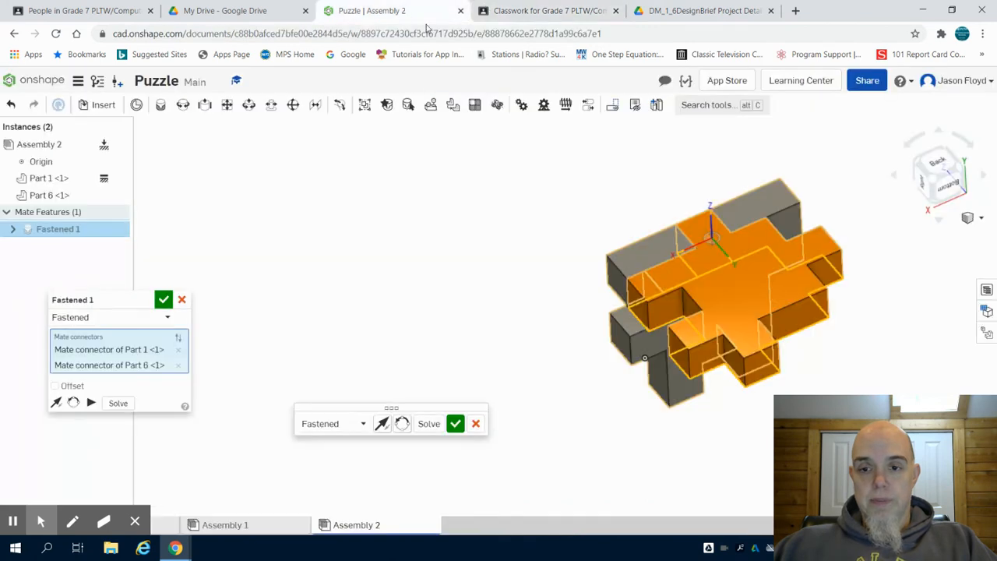
click(455, 424)
Place the design brief's browser tab beside the Onshape tab and compare the two mated parts with the assembled toy picture
right_drag(551, 414, 590, 407)
drag(699, 14, 566, 22)
click(373, 11)
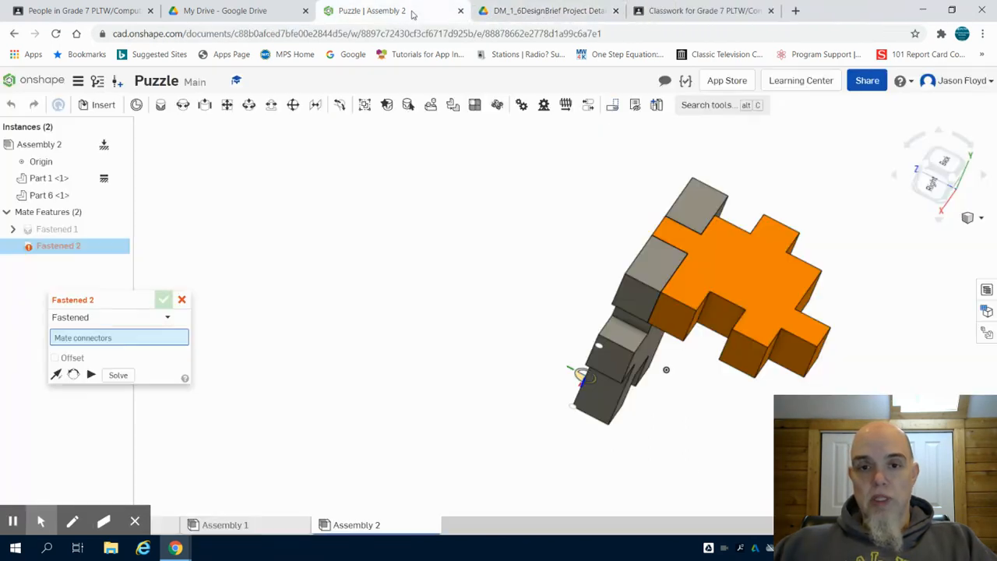
right_drag(416, 358, 498, 421)
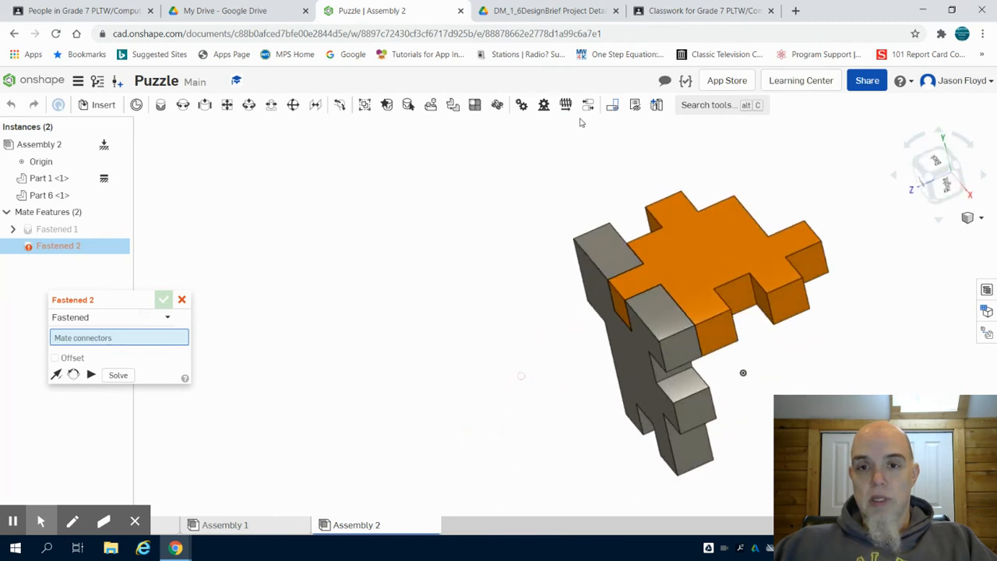
click(587, 11)
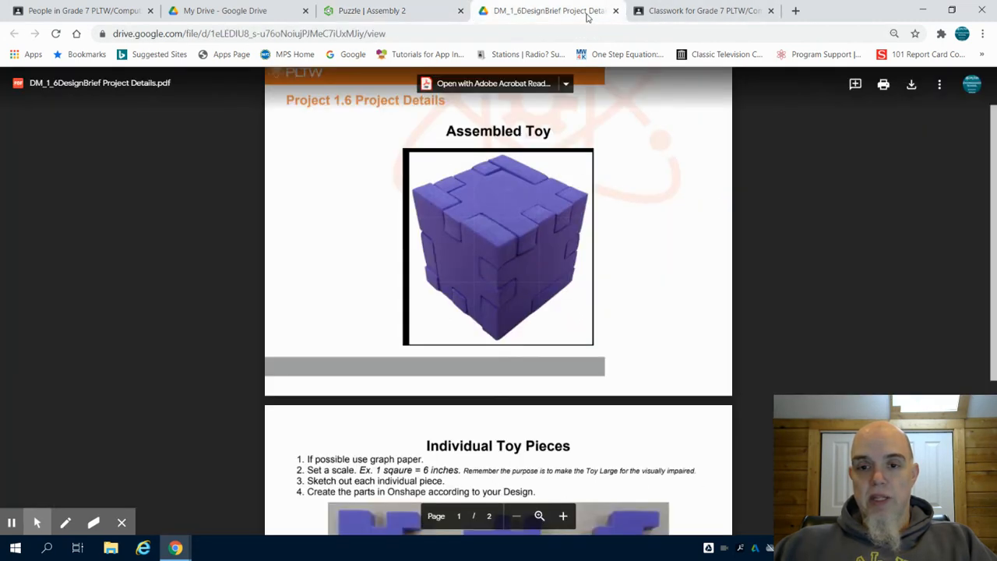
click(374, 16)
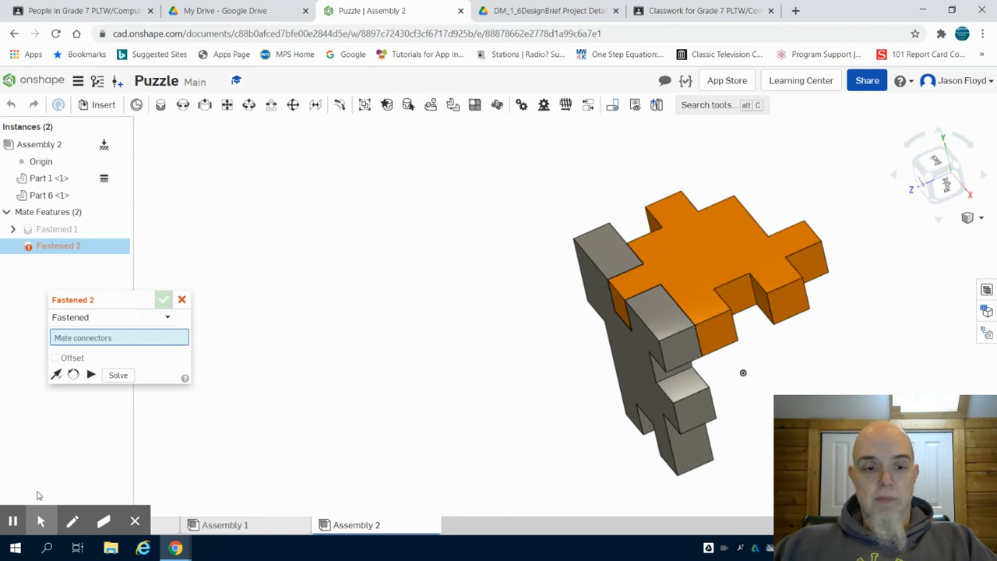
click(16, 523)
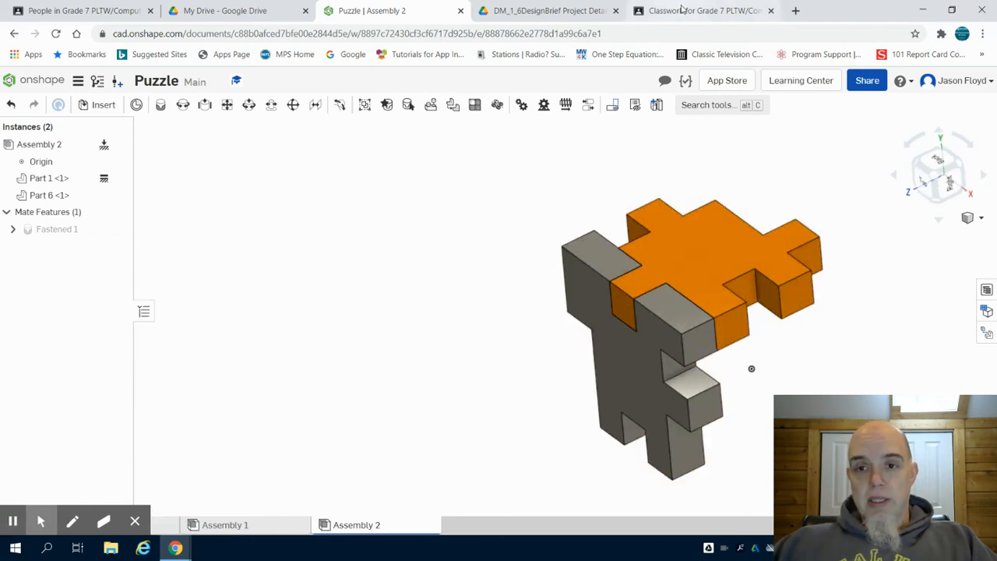
click(577, 11)
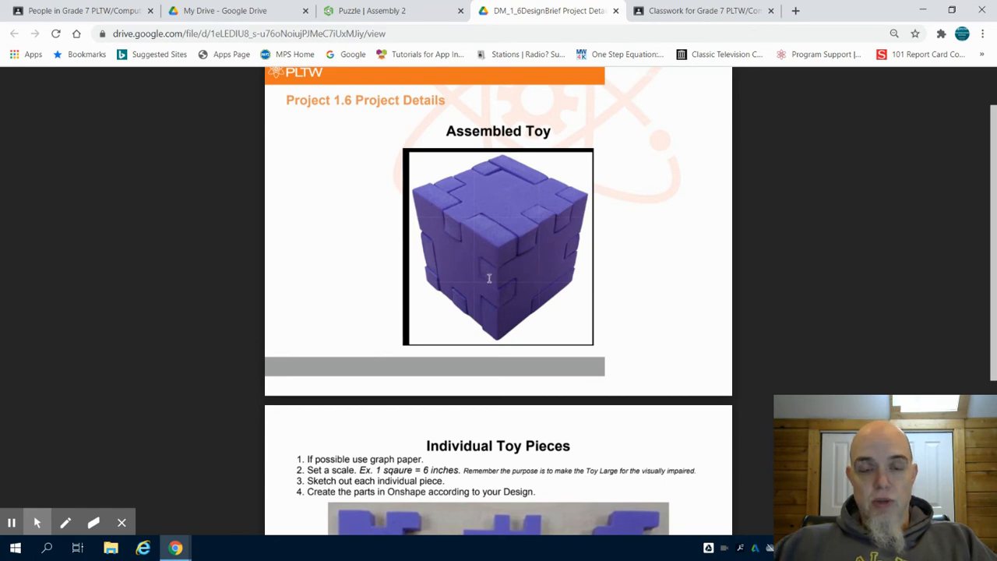
click(379, 14)
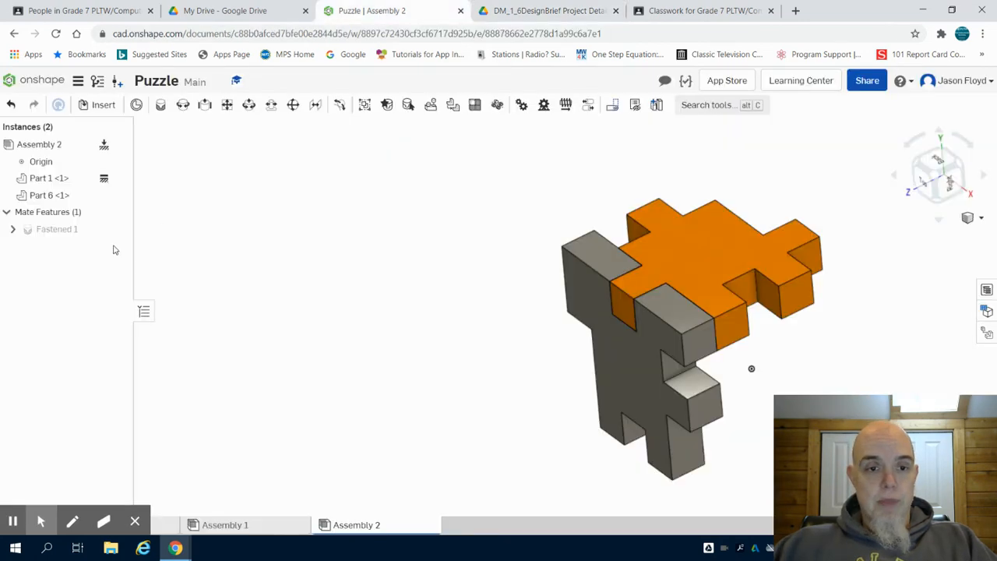
Insert the blue Part 2 into the assembly beside the mated grey and orange parts
click(97, 105)
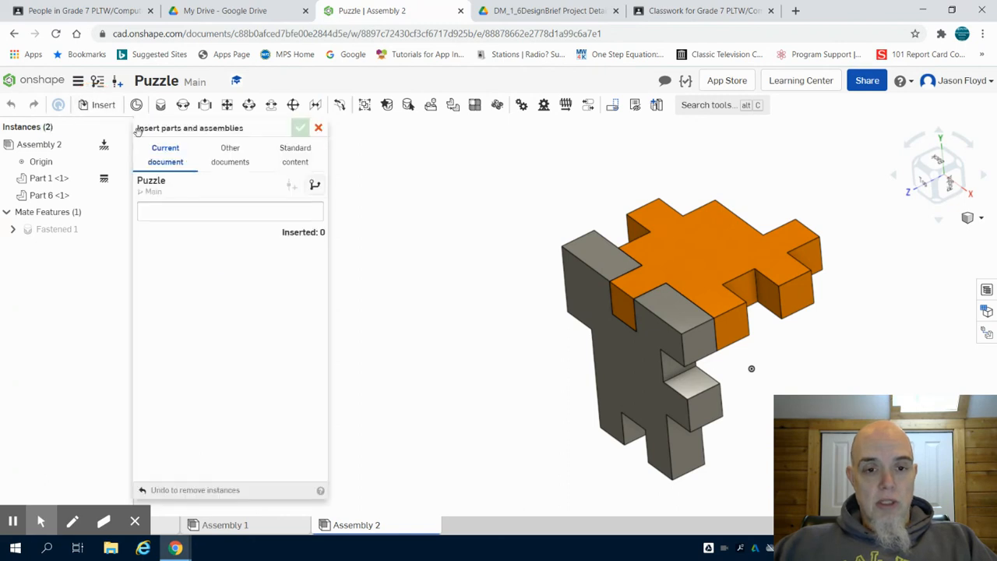
click(238, 342)
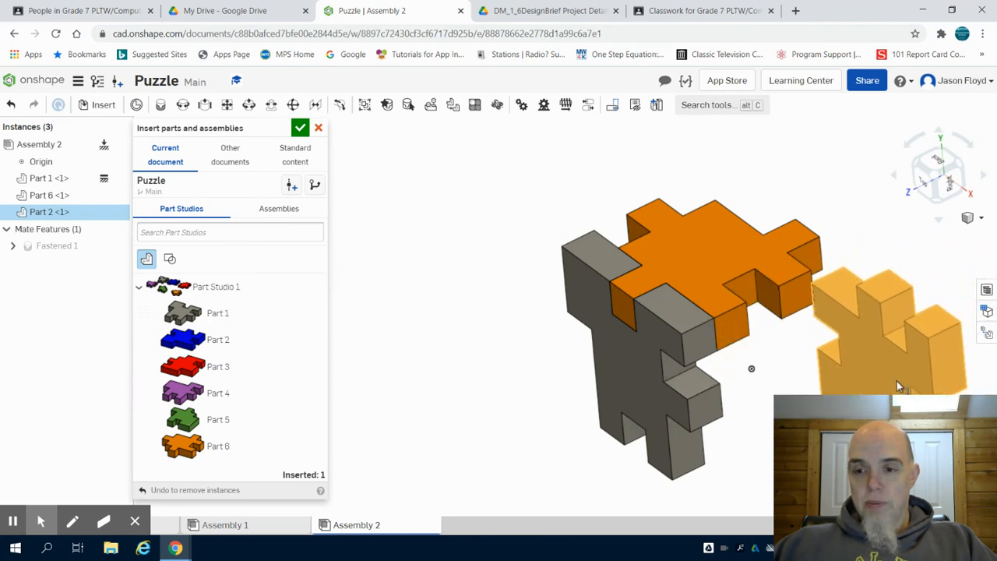
click(898, 384)
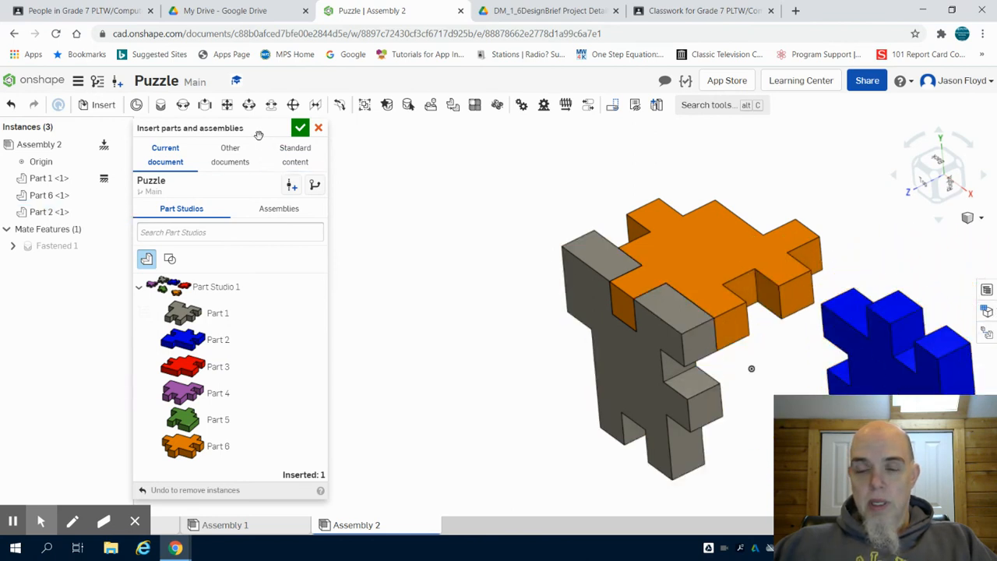
click(319, 128)
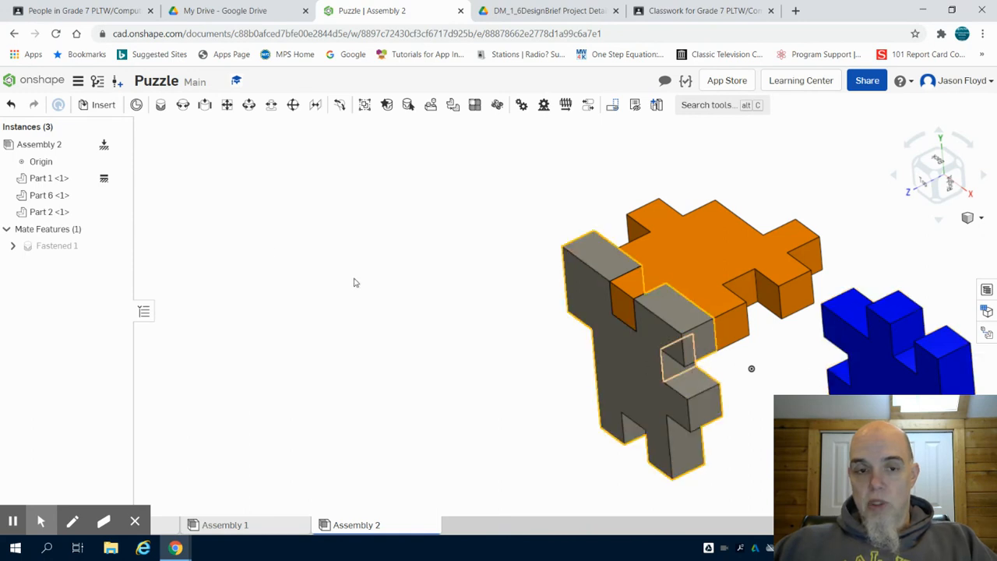
click(104, 108)
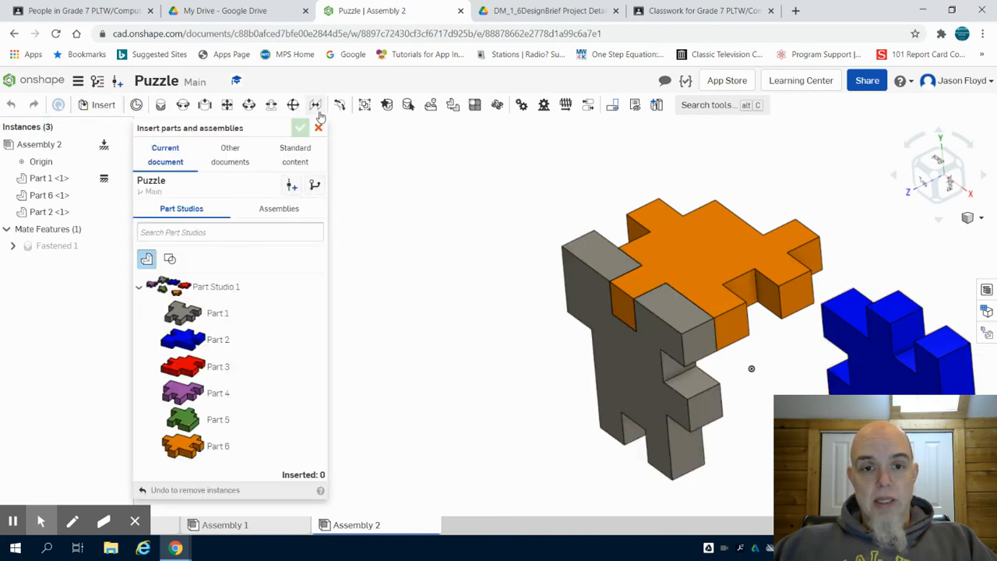
click(318, 130)
Start a Fastened mate and place its first connector on the outer corner of the upper face of grey Part 1's middle side tab
click(161, 105)
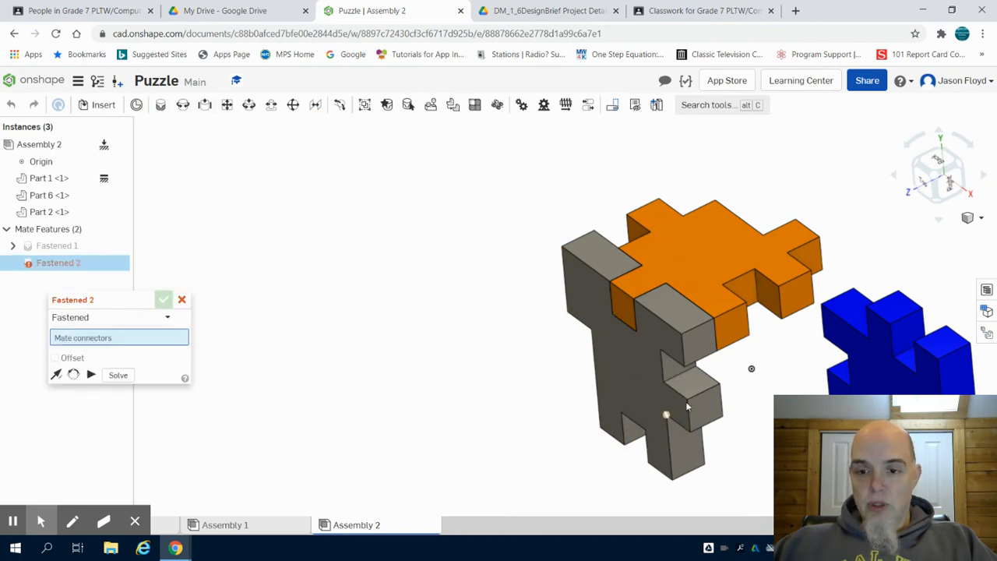
scroll(690, 397, up, 5)
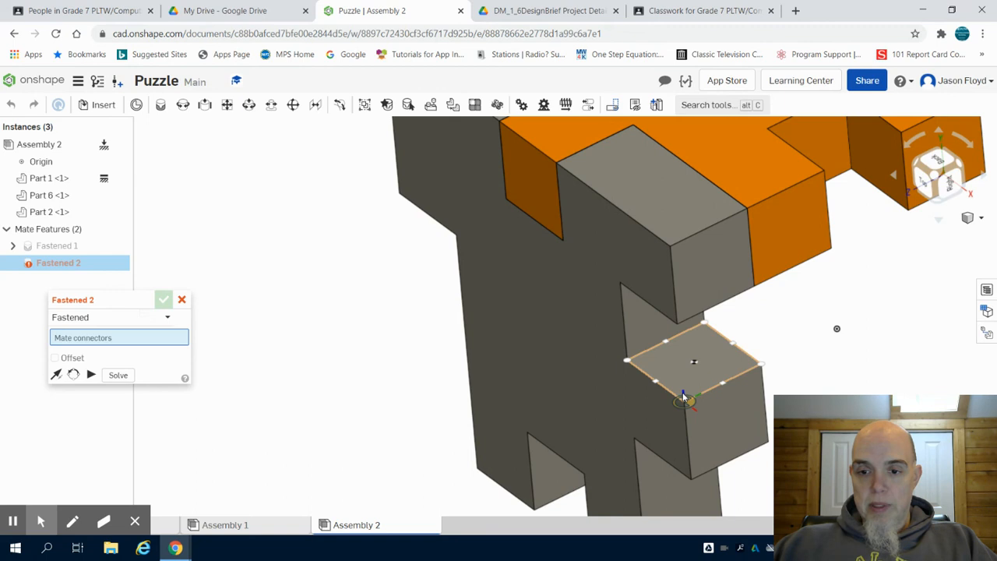
click(683, 398)
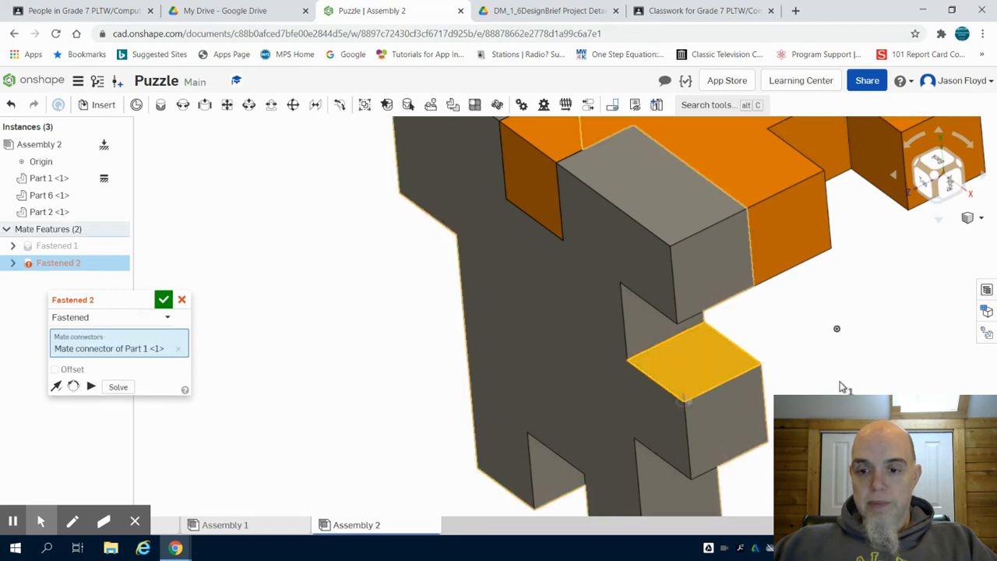
scroll(839, 385, down, 3)
scroll(840, 385, down, 2)
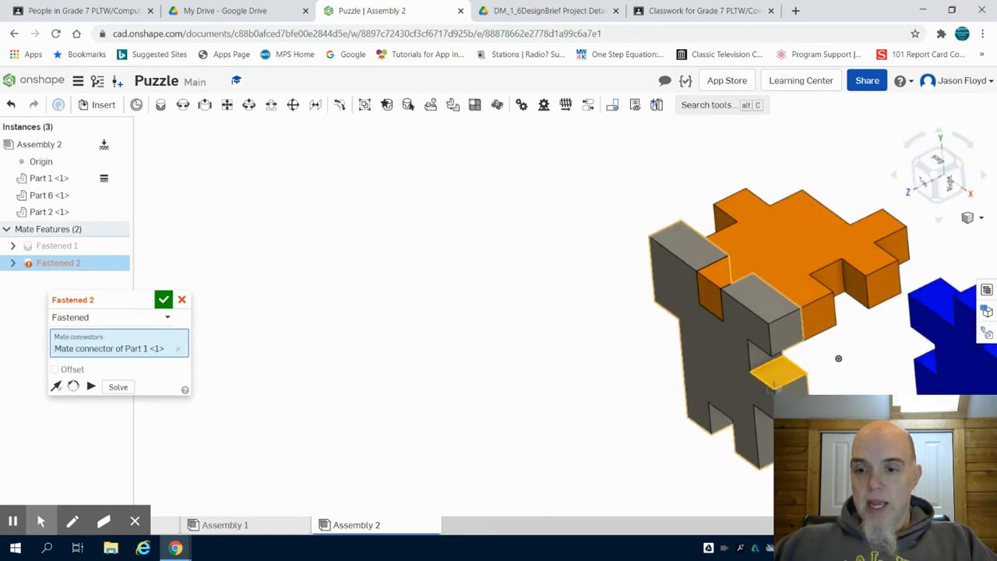
Place the mate's second connector on the lower outer corner of a tab on blue Part 2
right_drag(869, 413, 890, 356)
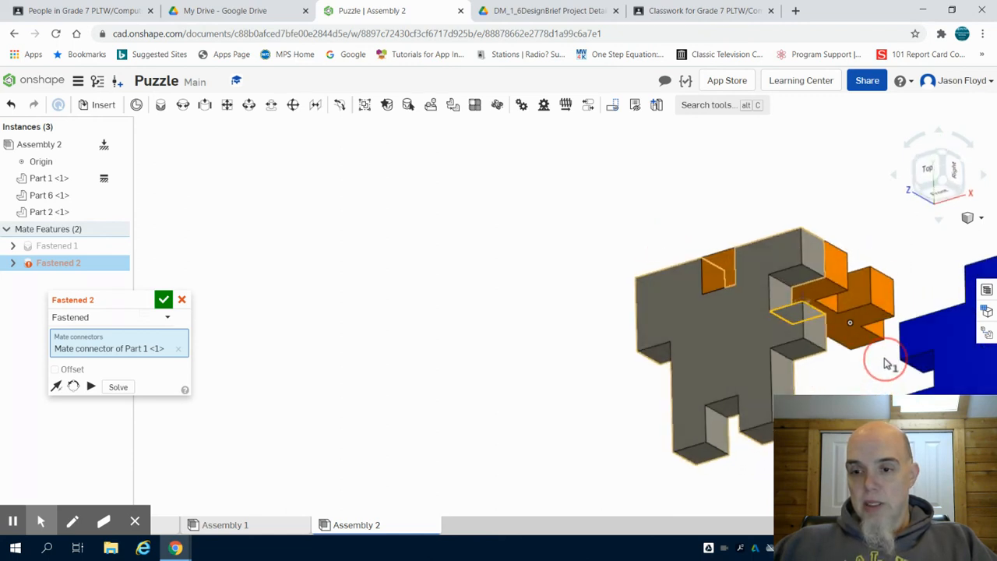
scroll(904, 367, up, 3)
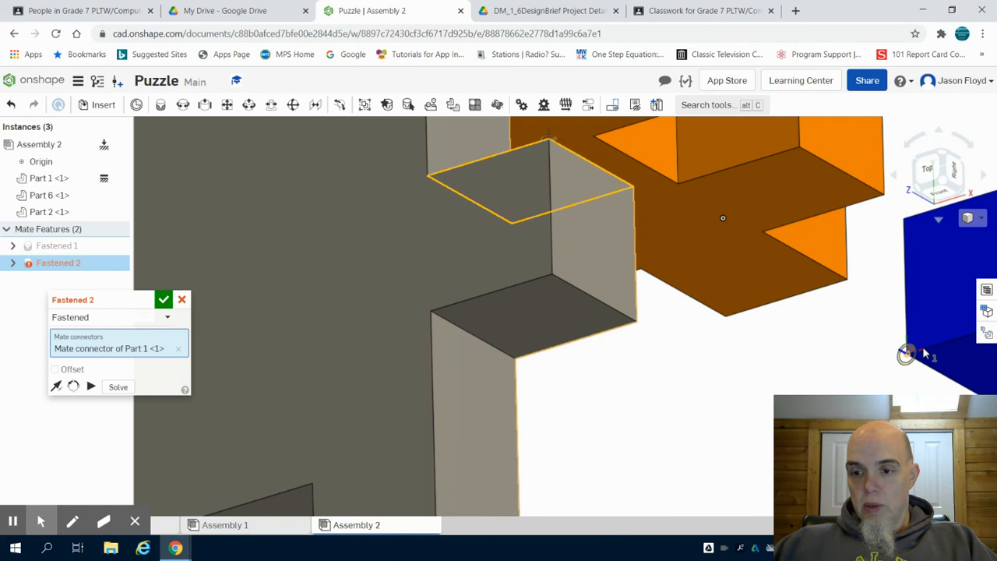
scroll(907, 366, up, 5)
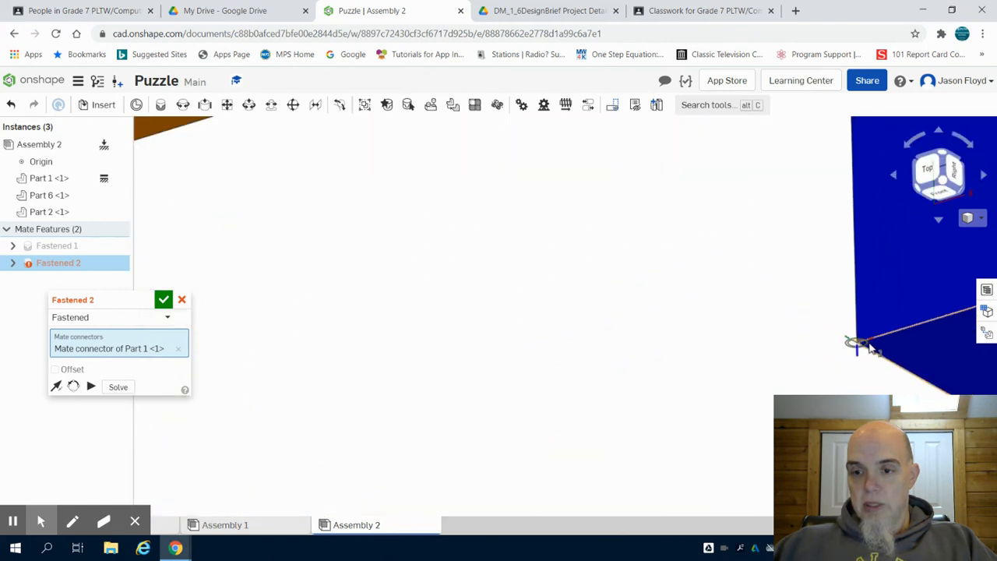
click(869, 346)
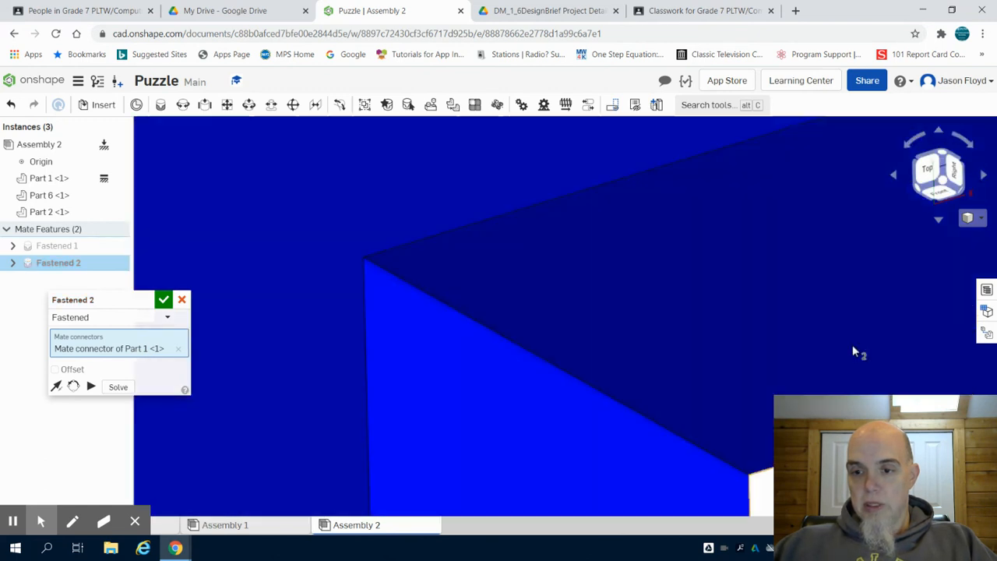
Reorient the mate's secondary axis so blue Part 2 interlocks with the grey and orange parts, and accept the Fastened mate
click(941, 163)
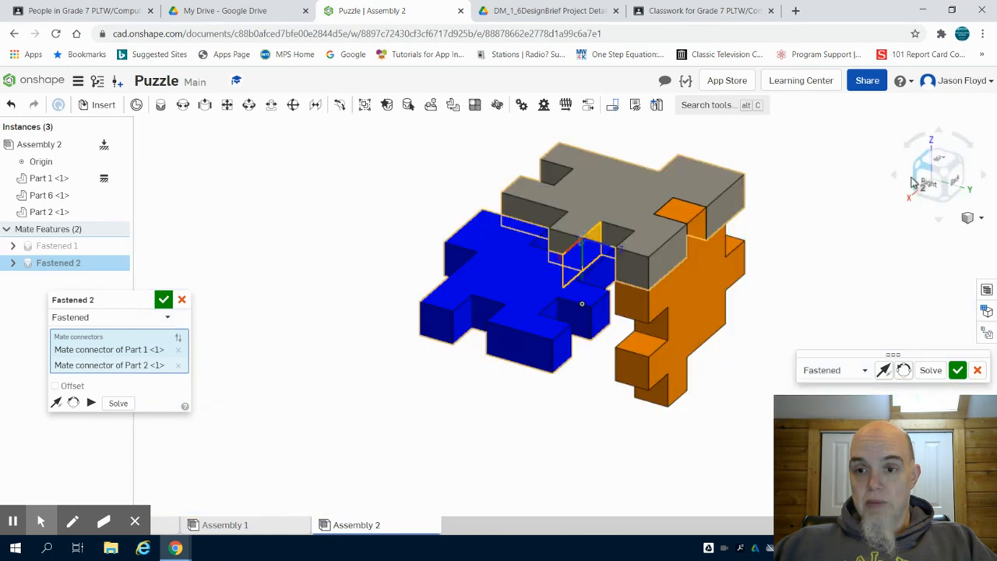
click(812, 306)
mouse_move(812, 303)
right_down()
mouse_move(813, 248)
mouse_move(824, 240)
mouse_move(836, 265)
mouse_move(830, 301)
right_up()
click(904, 369)
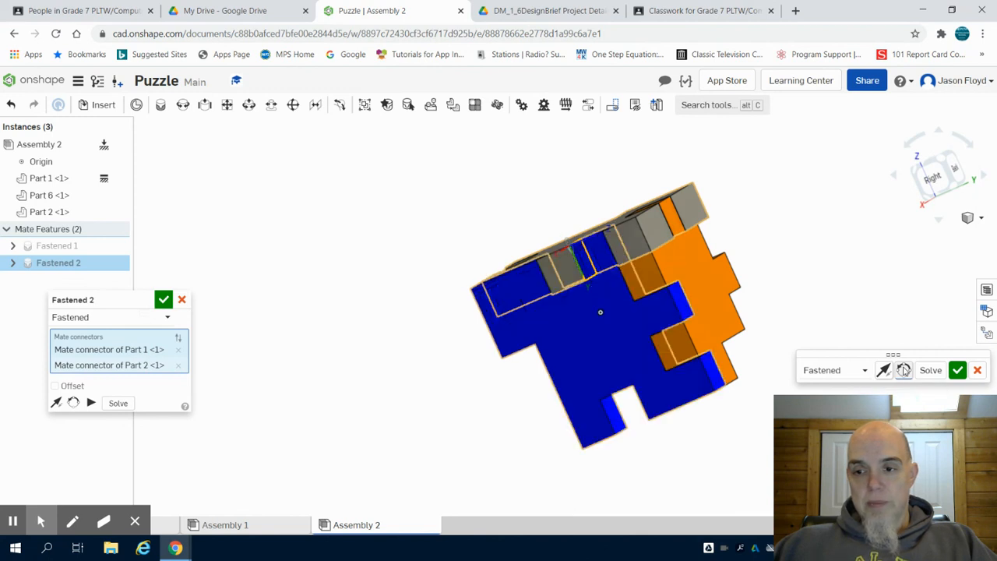
click(957, 370)
Compare the three mated parts with the assembled toy in the design brief, and cancel the empty third Fastened mate
right_drag(923, 351, 620, 236)
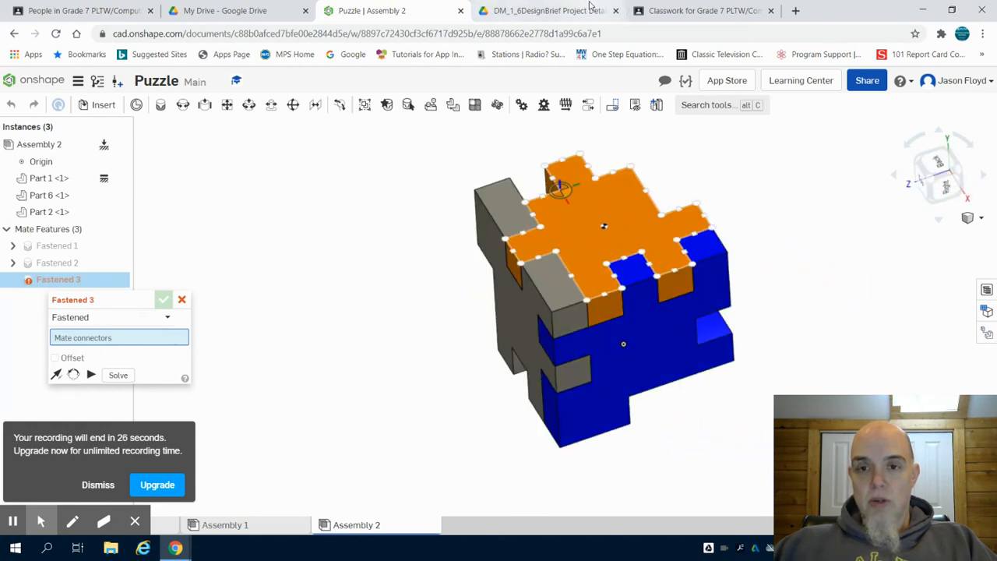
click(549, 10)
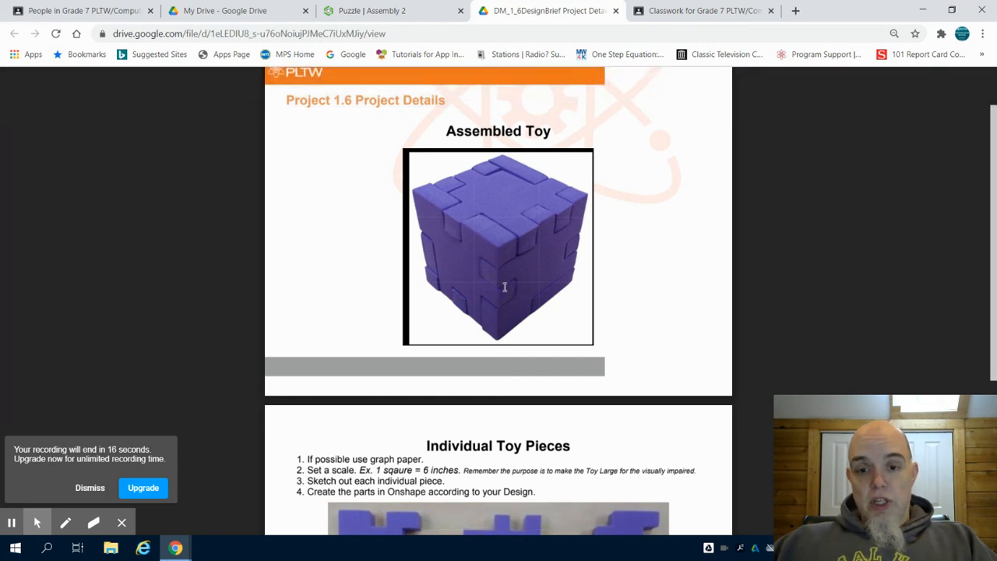
click(385, 11)
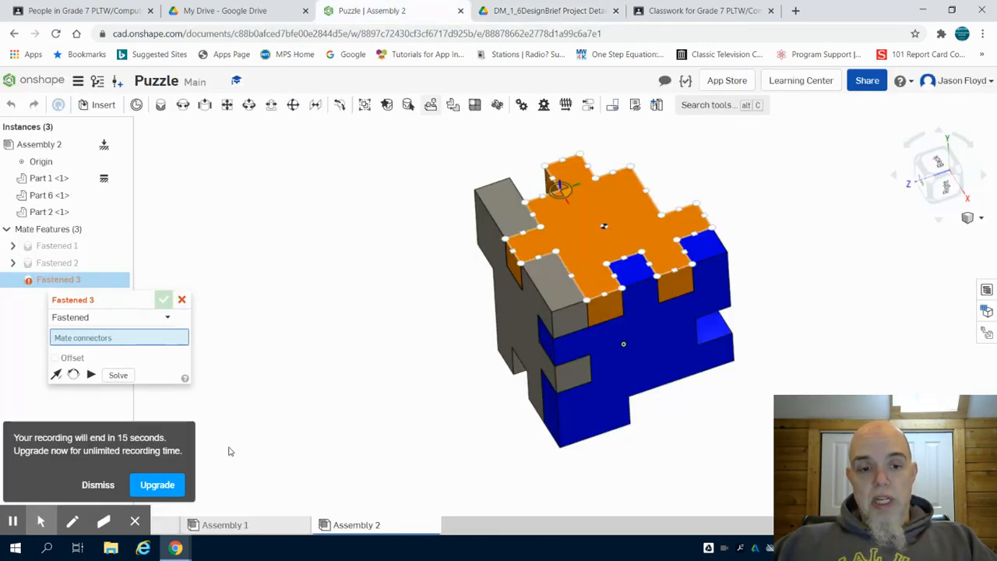
click(92, 486)
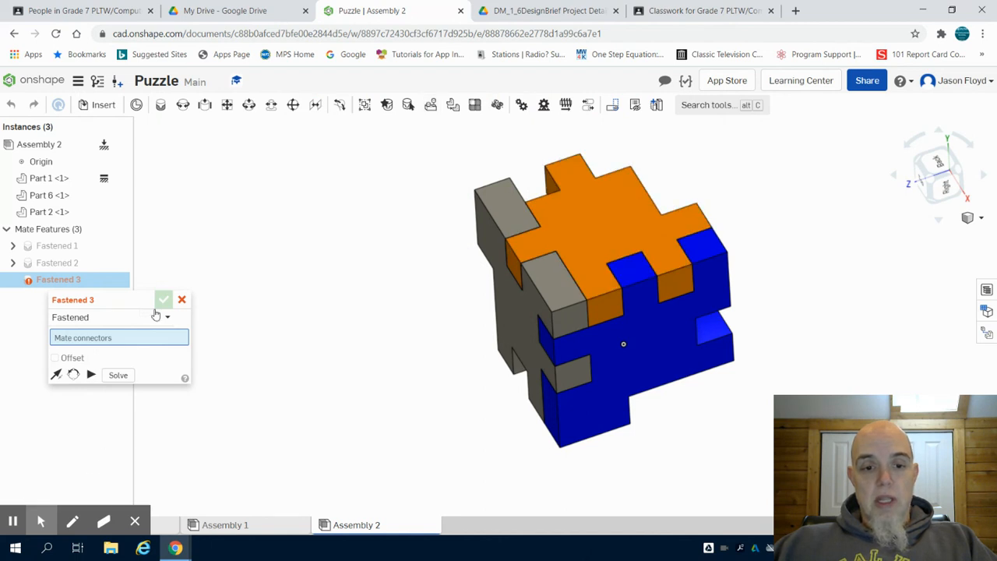
click(180, 300)
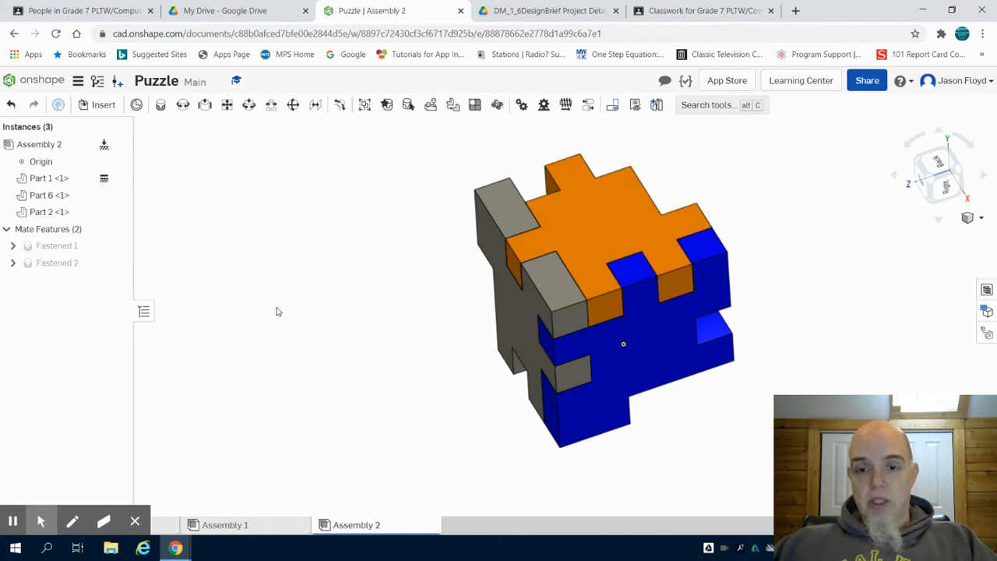